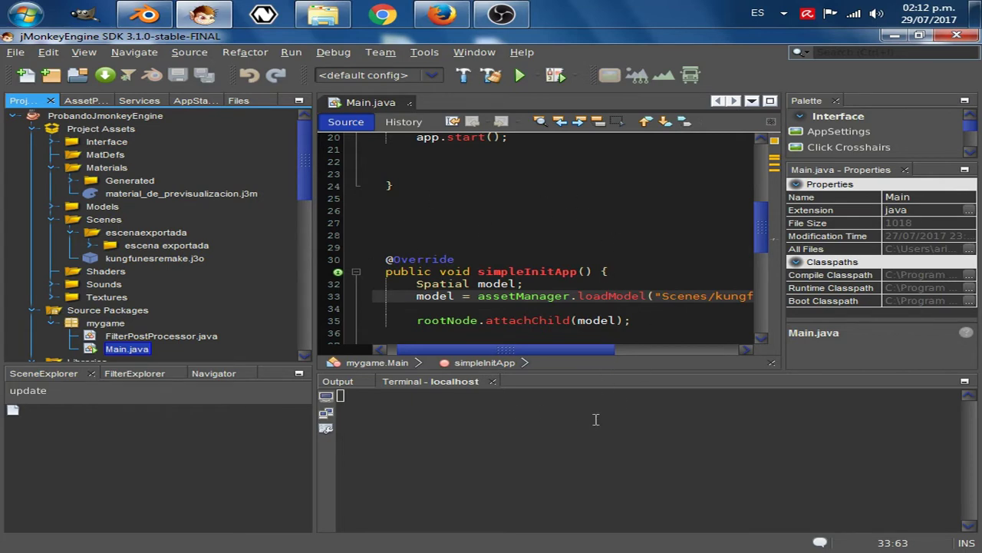
# Step: Open the kungfunesremake.j3o scene for editing in SceneComposer and view the building up close
pyautogui.click(145, 262)
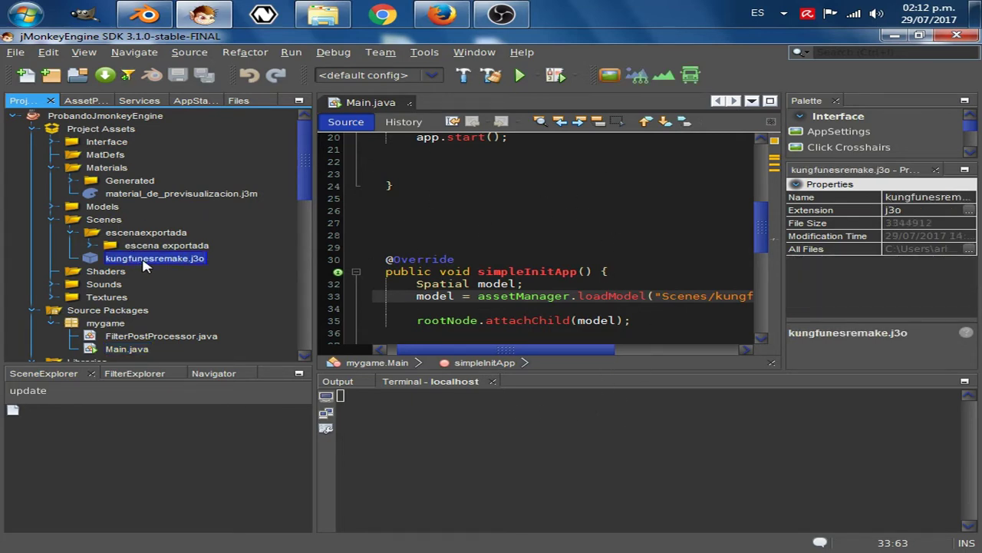
pyautogui.rightClick(143, 265)
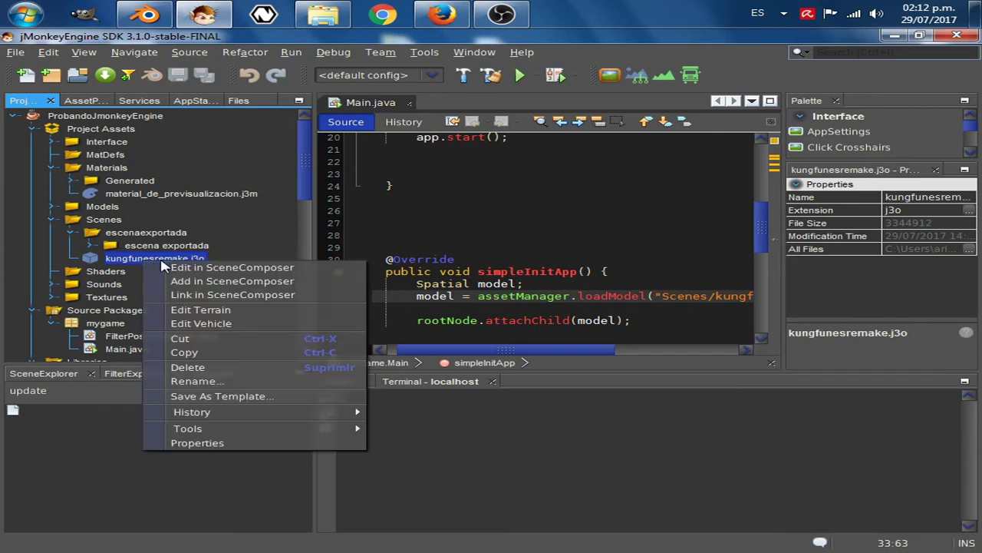
pyautogui.click(217, 268)
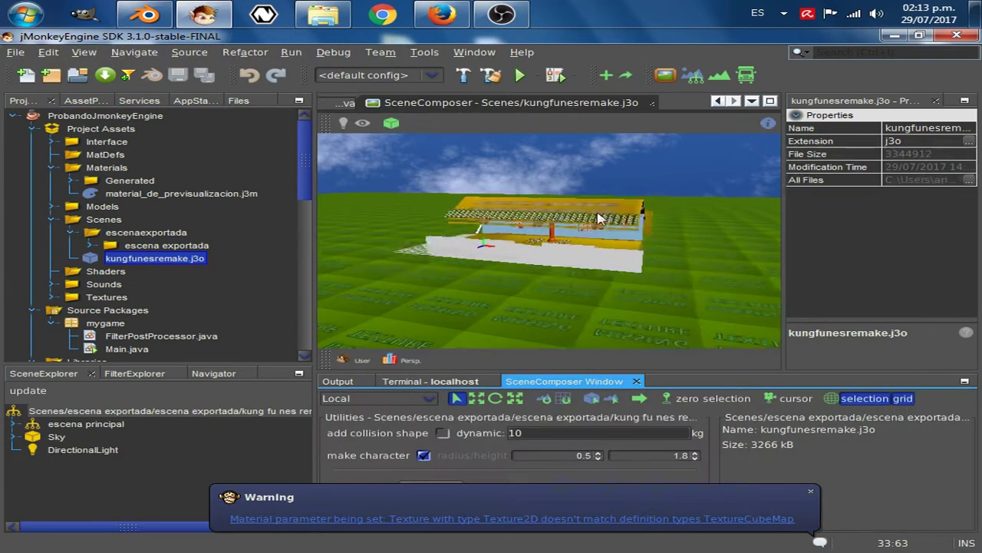
pyautogui.moveTo(599, 219); pyautogui.dragTo(665, 229)
pyautogui.scroll(4, 634, 261)
pyautogui.scroll(-2, 622, 261)
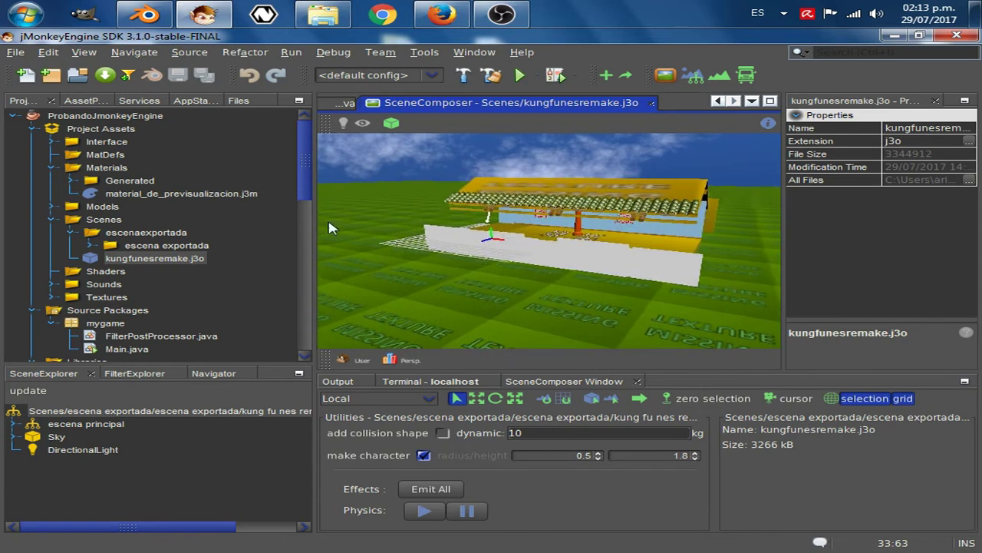
# Step: Create an empty material file named material_del_pasto in the project's Materials folder
pyautogui.click(107, 169)
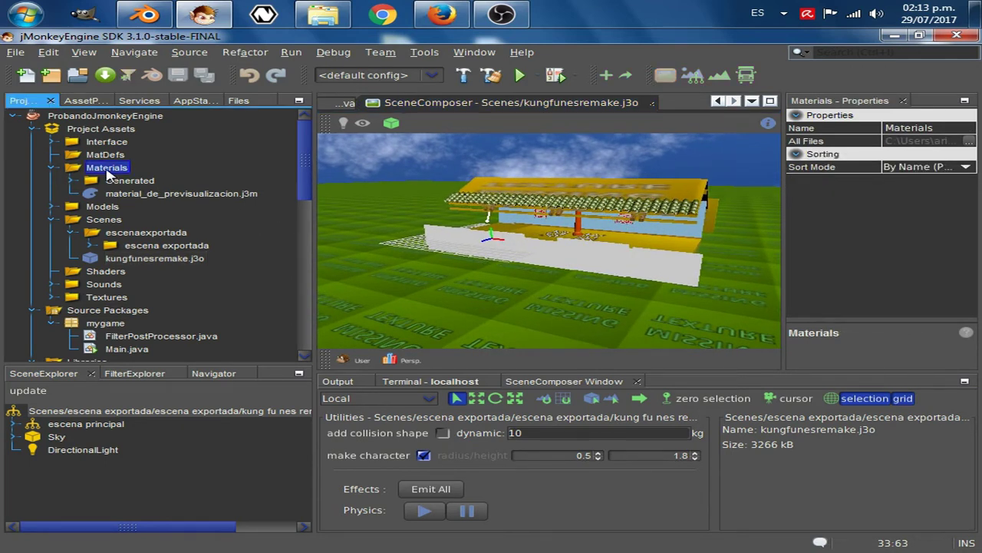
pyautogui.rightClick(107, 175)
pyautogui.moveTo(153, 178)
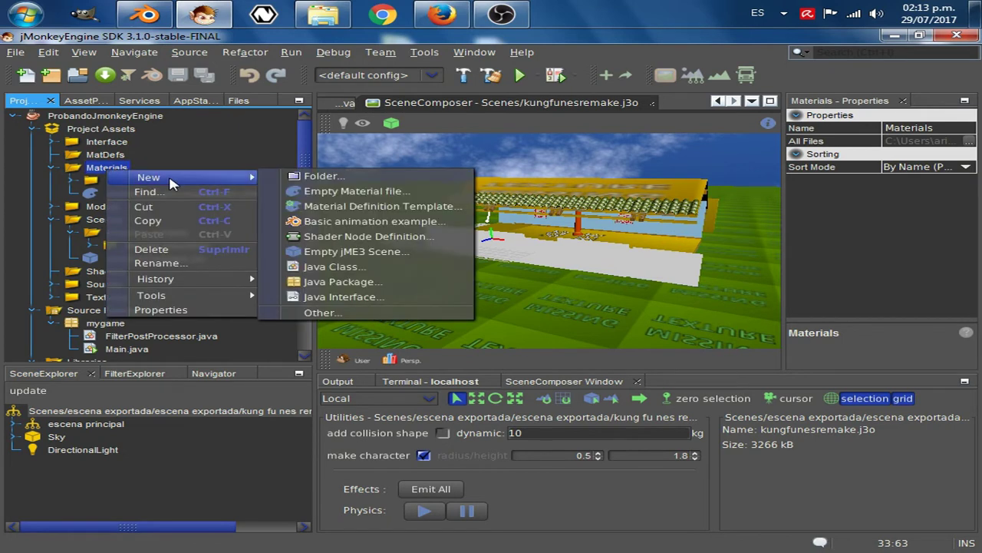
pyautogui.click(346, 194)
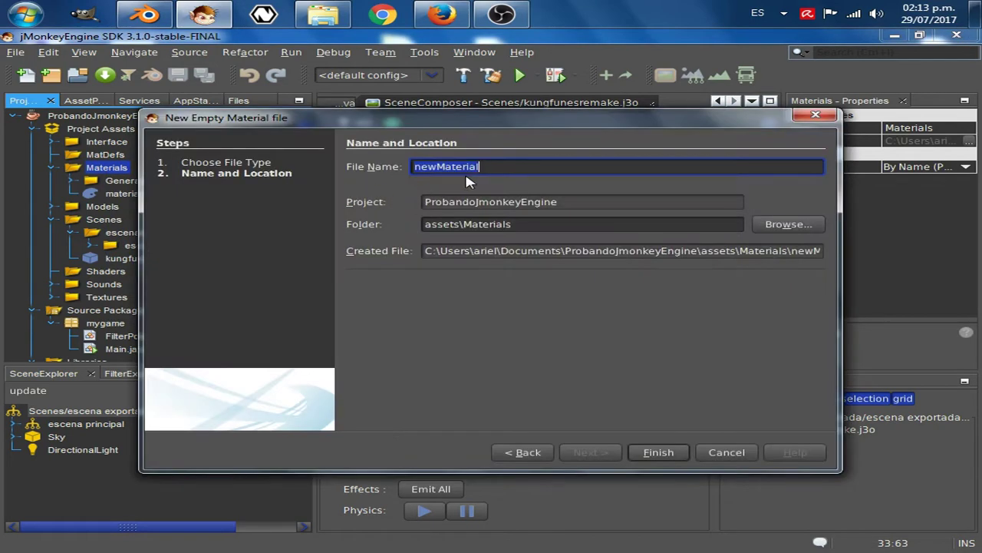
pyautogui.write('material')
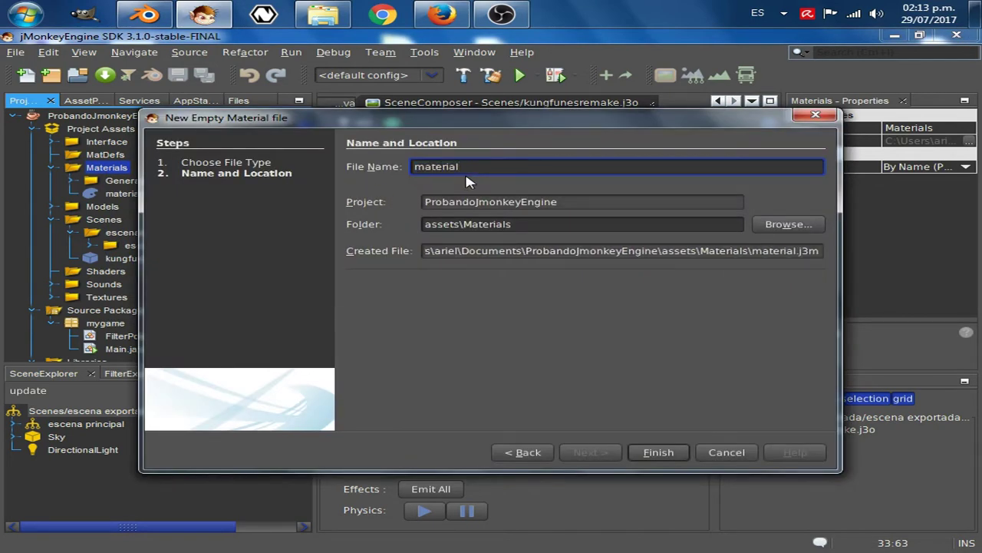
pyautogui.write('_del')
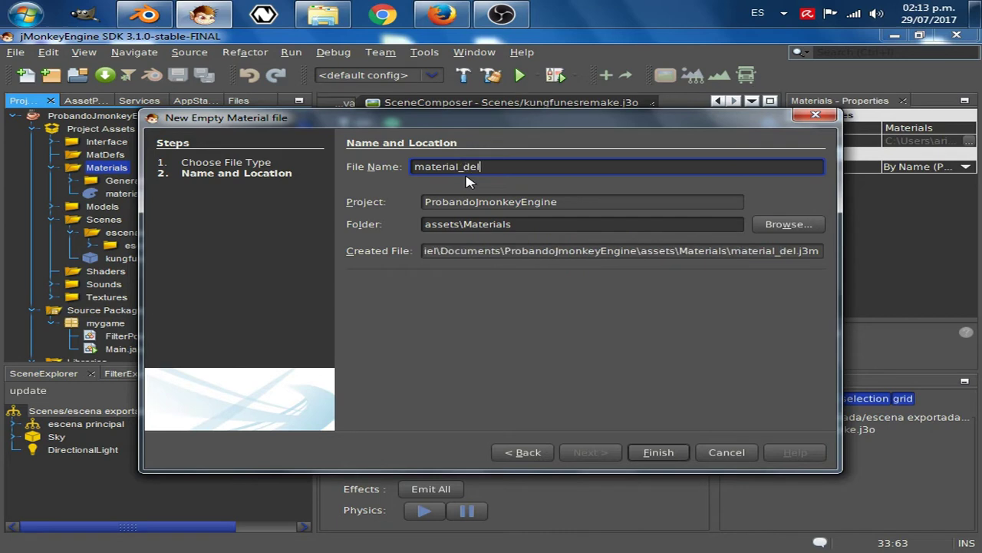
pyautogui.write('_pasto')
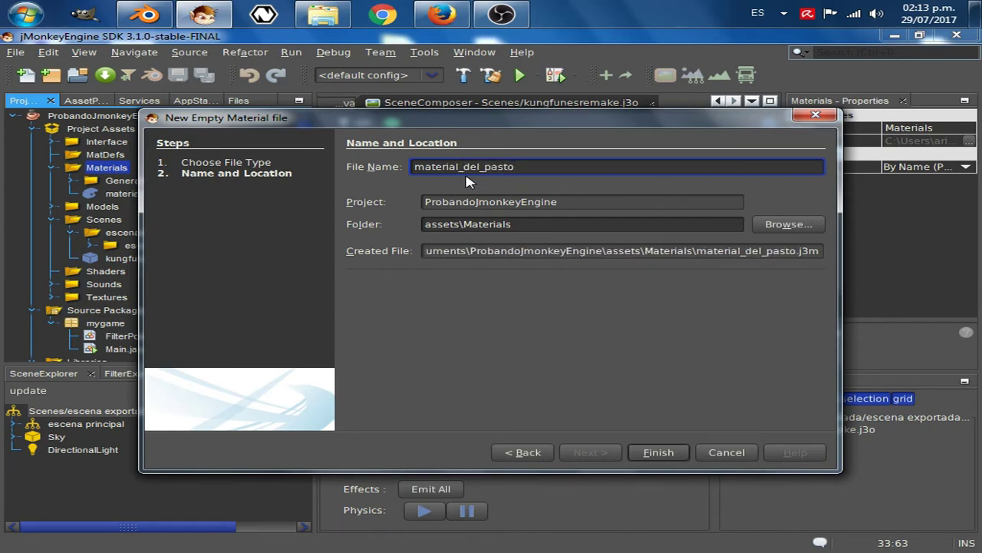
pyautogui.click(659, 452)
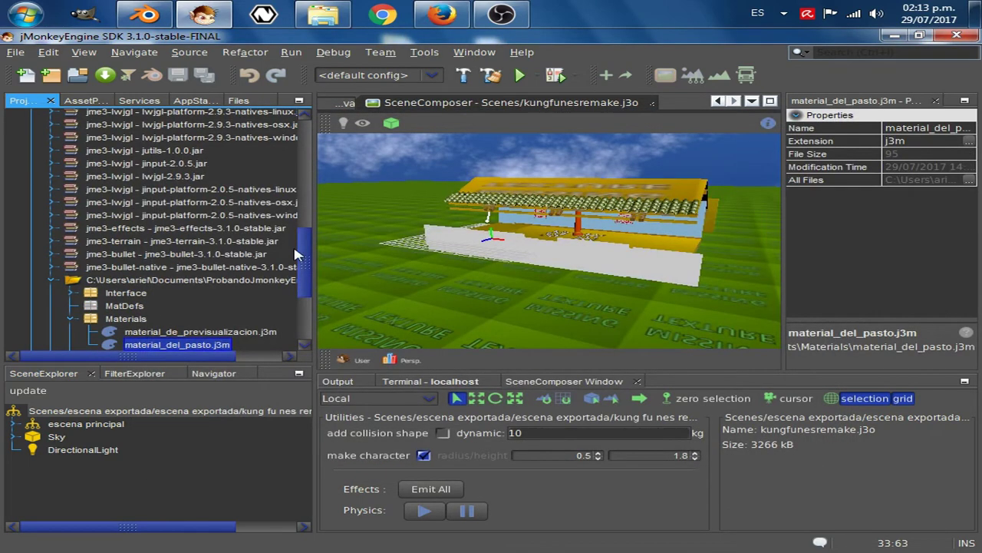
# Step: Open the material_del_pasto.j3m file from the Materials folder in the material editor
pyautogui.scroll(2, 298, 207)
pyautogui.scroll(5, 299, 215)
pyautogui.click(179, 206)
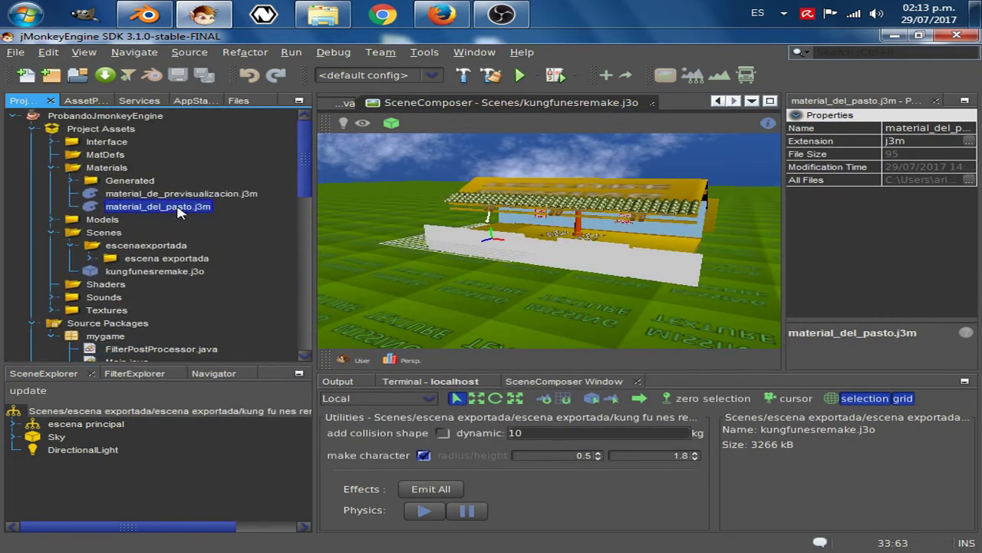
pyautogui.scroll(-2, 303, 180)
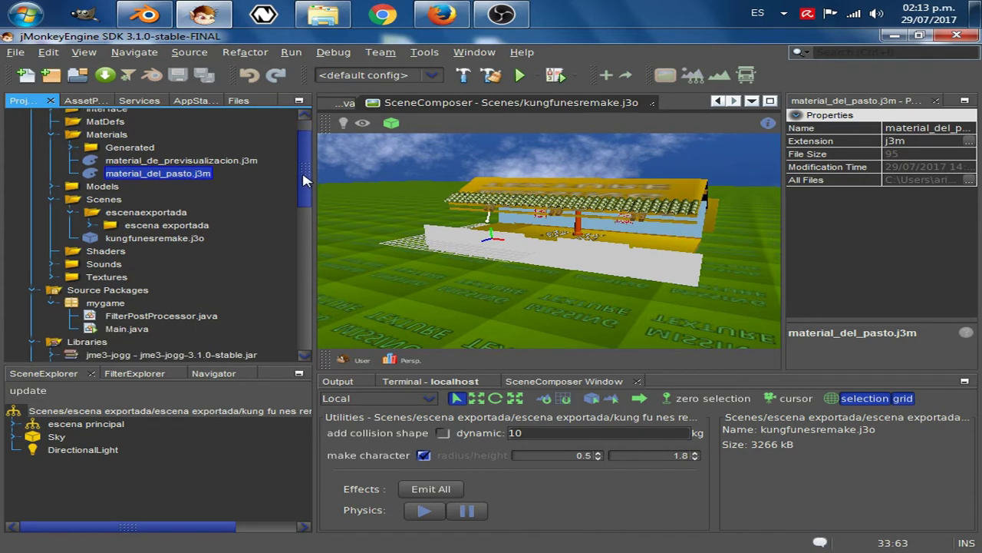
pyautogui.scroll(2, 285, 173)
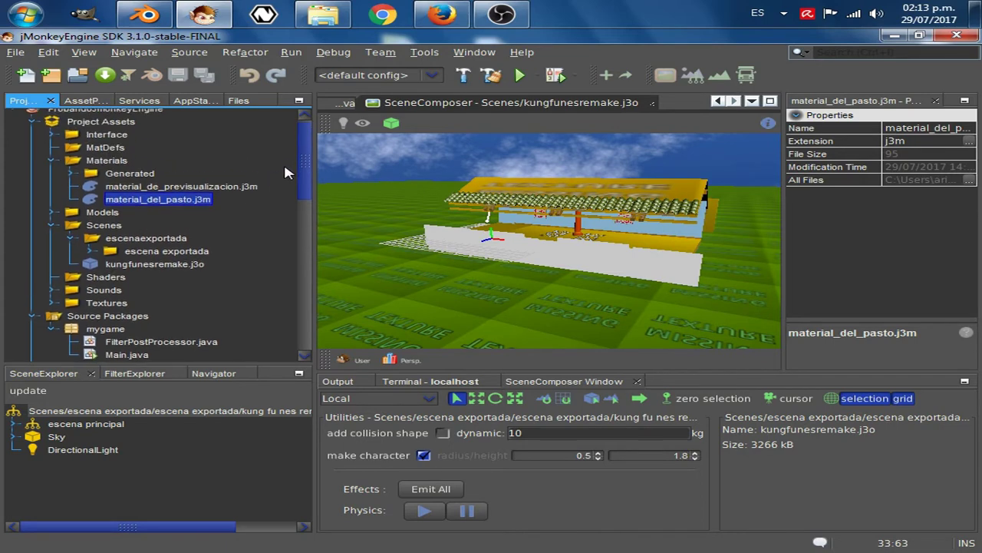
pyautogui.rightClick(187, 214)
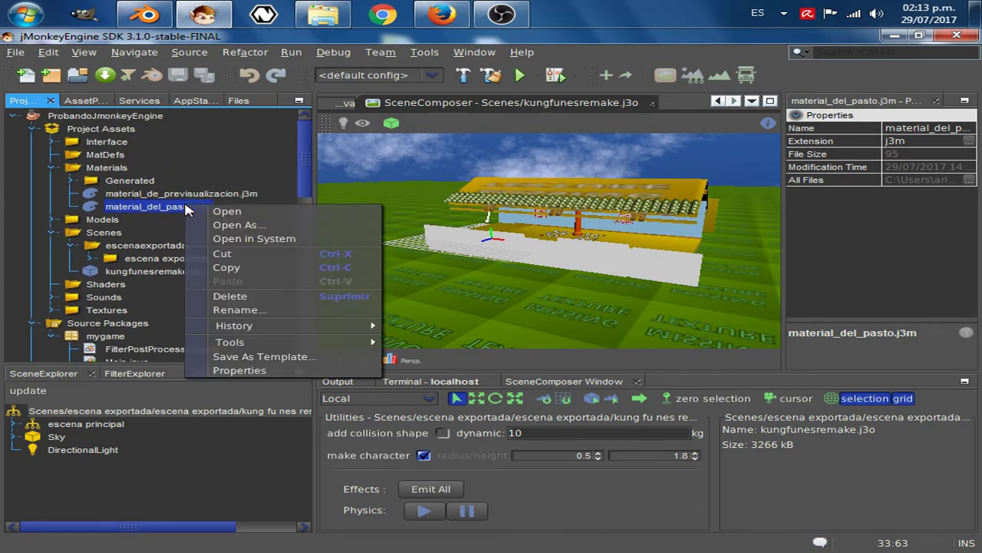
pyautogui.click(223, 212)
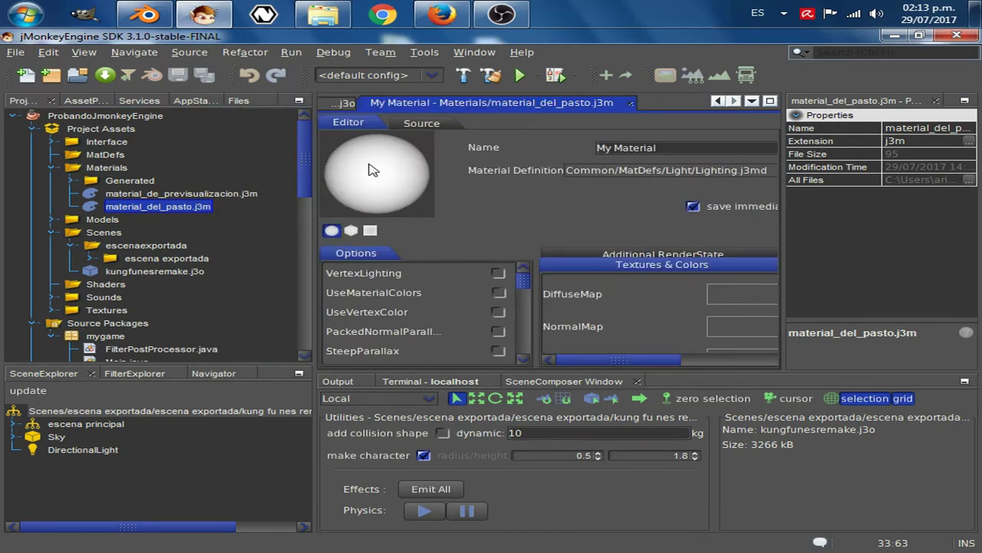
pyautogui.moveTo(306, 165)
pyautogui.mouseDown()
pyautogui.moveTo(296, 257)
pyautogui.moveTo(301, 165)
pyautogui.mouseUp()
pyautogui.click(52, 310)
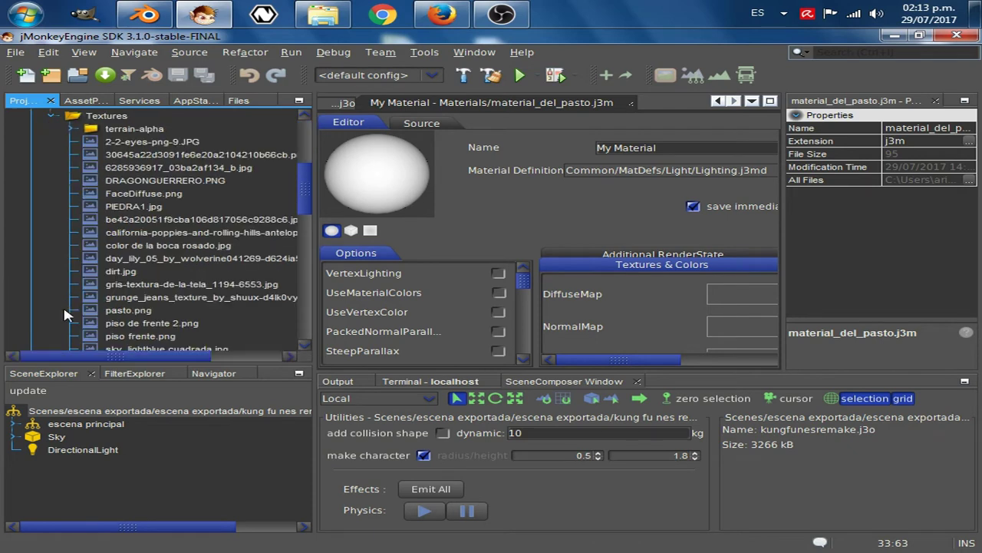
pyautogui.click(170, 155)
pyautogui.click(169, 168)
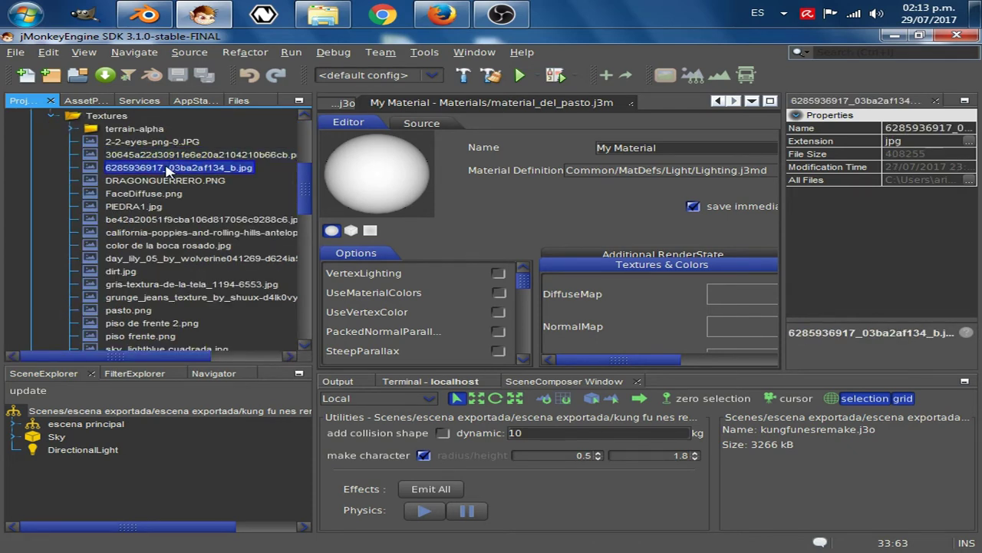
pyautogui.rightClick(167, 169)
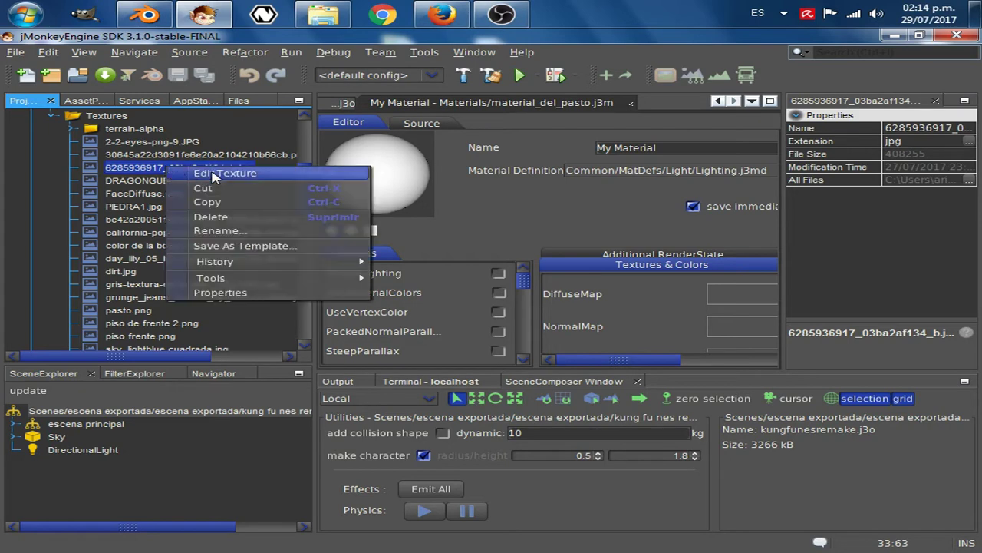
pyautogui.click(214, 174)
pyautogui.click(219, 183)
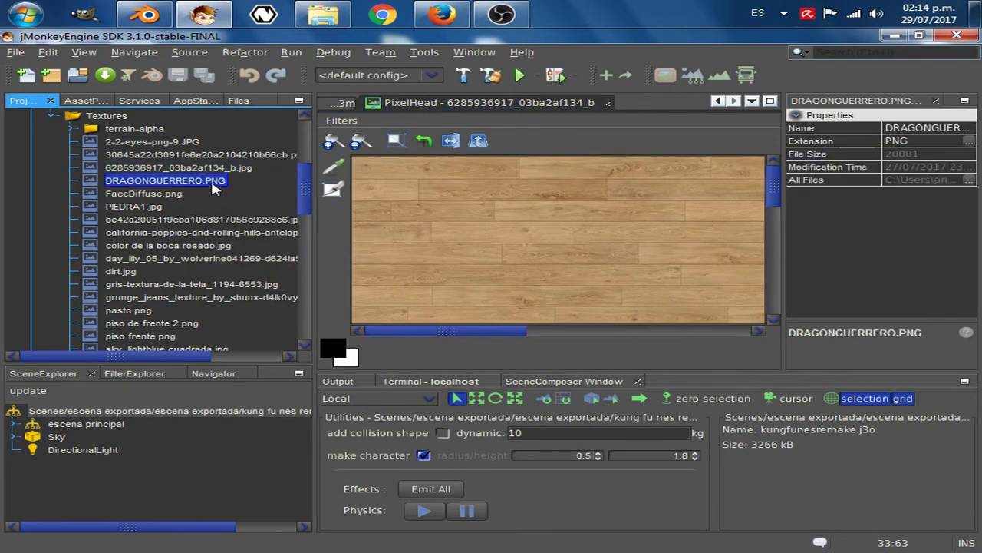
pyautogui.click(608, 102)
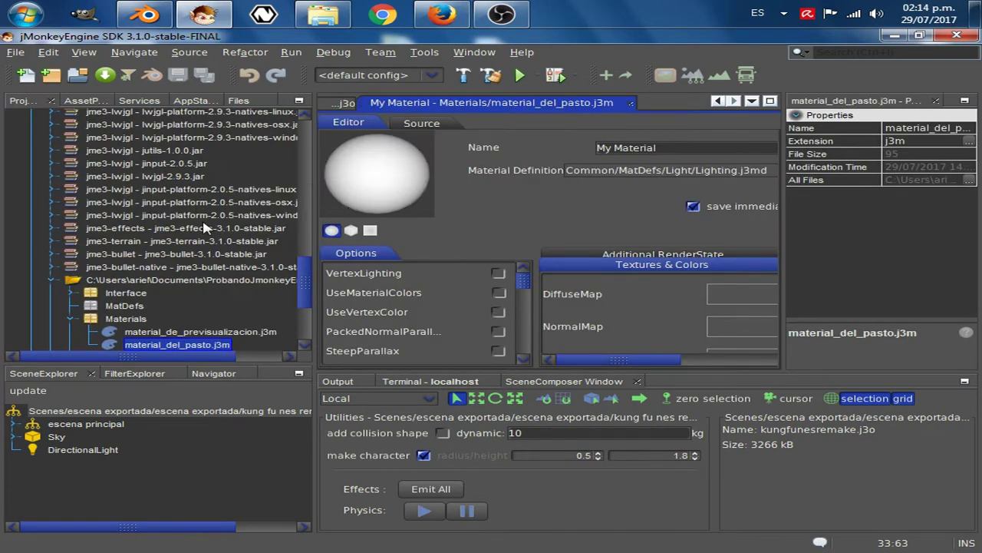
# Step: Preview the whole DRAGONGUERRERO.PNG texture in the texture editor, and close the preview when done
pyautogui.scroll(-10, 204, 227)
pyautogui.scroll(2, 188, 228)
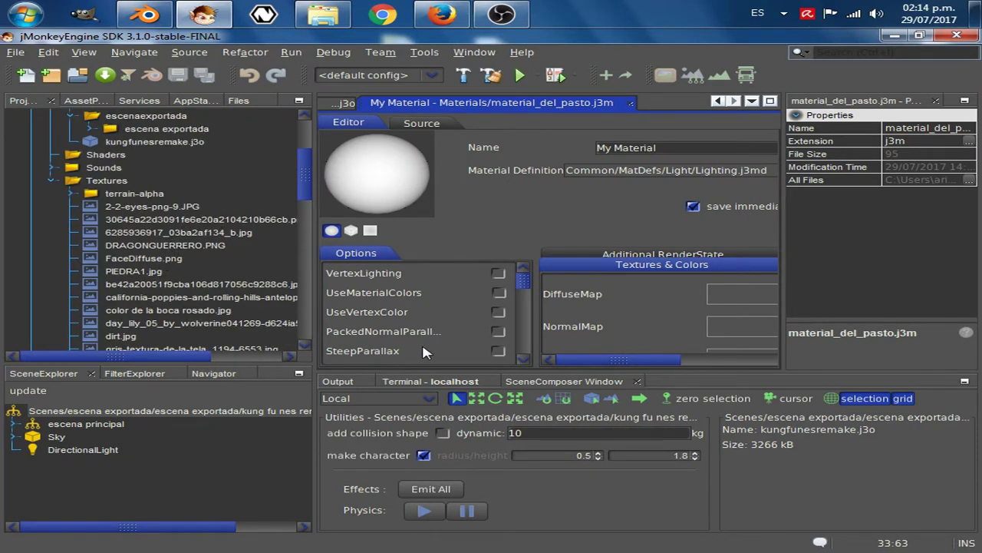
pyautogui.moveTo(597, 361); pyautogui.dragTo(592, 401)
pyautogui.rightClick(157, 246)
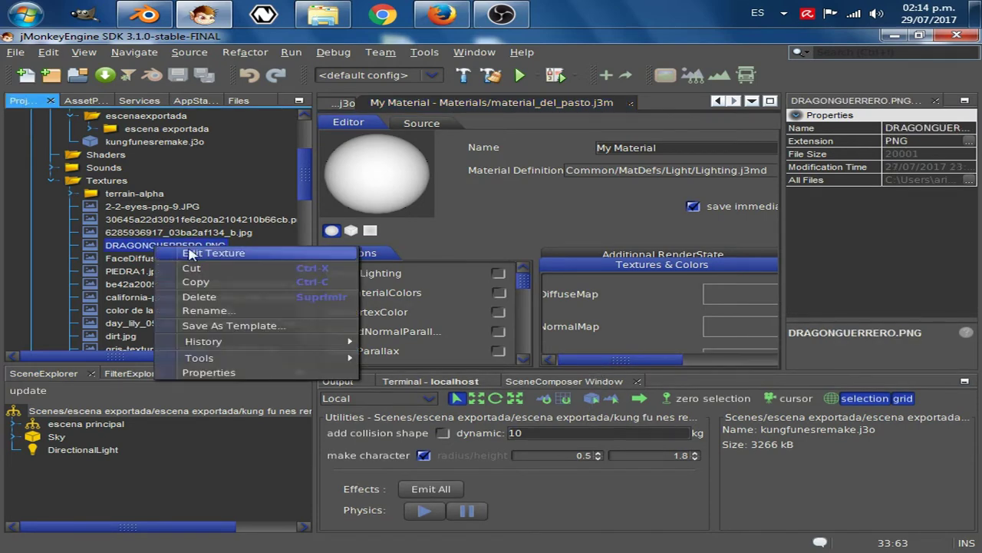
pyautogui.click(235, 257)
pyautogui.scroll(-3, 595, 241)
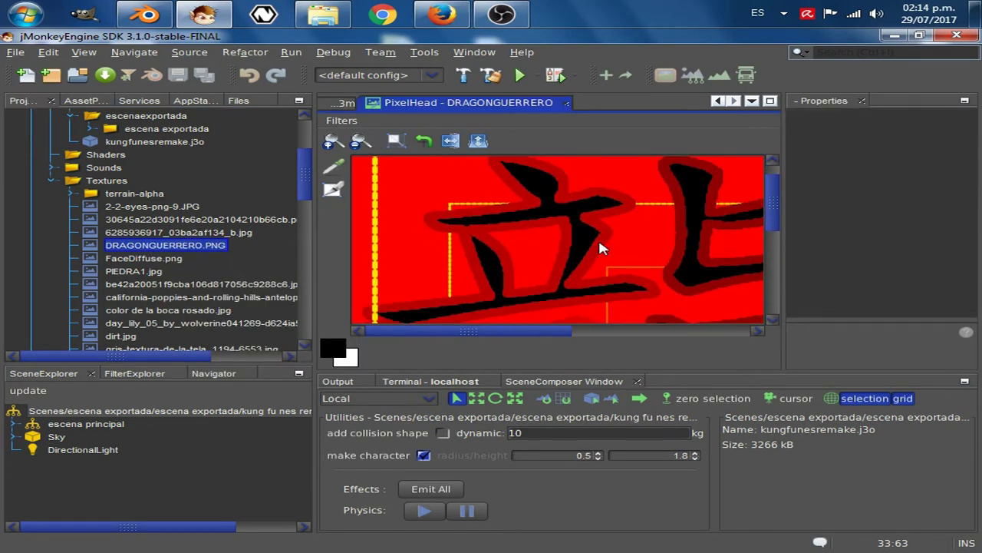
pyautogui.click(358, 142)
pyautogui.click(358, 142)
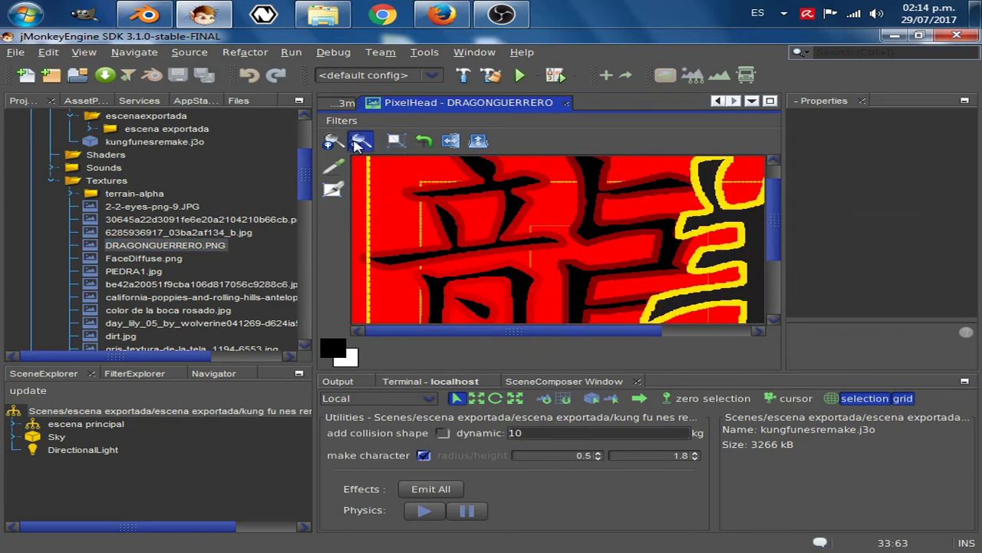
pyautogui.click(358, 142)
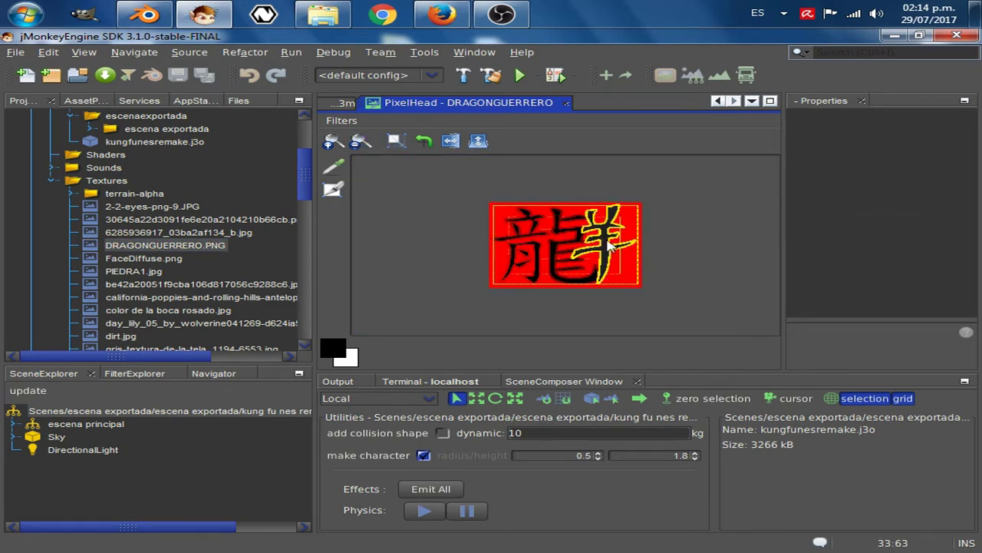
pyautogui.click(567, 103)
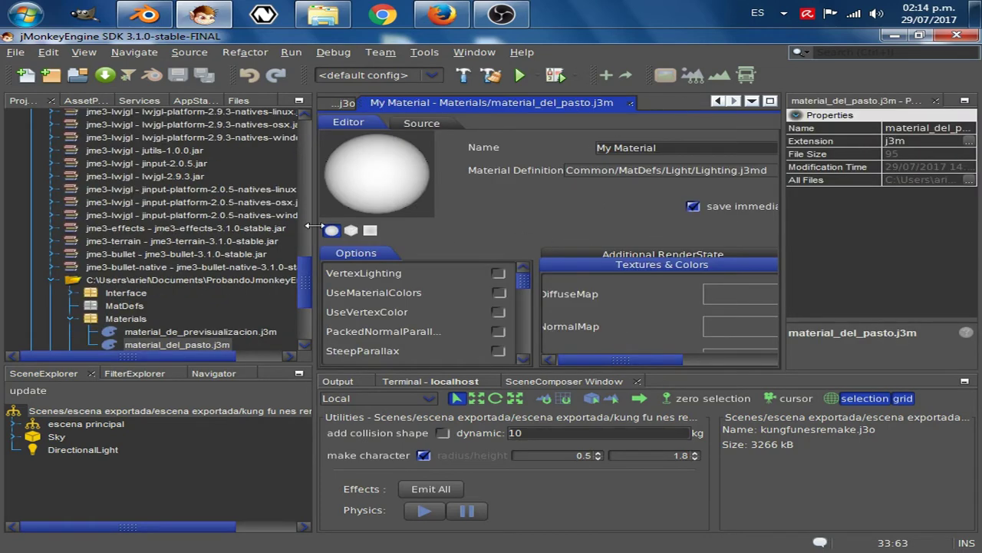
# Step: Widen the material editor by narrowing the project tree and properties areas, so the Textures & Colors settings are accessible
pyautogui.moveTo(312, 226); pyautogui.dragTo(161, 227)
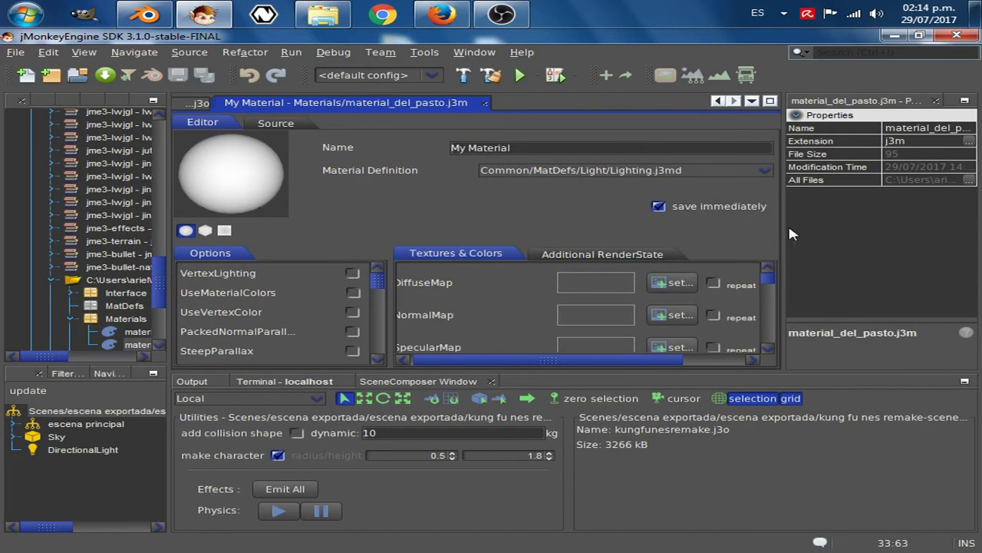
pyautogui.moveTo(789, 229); pyautogui.dragTo(818, 230)
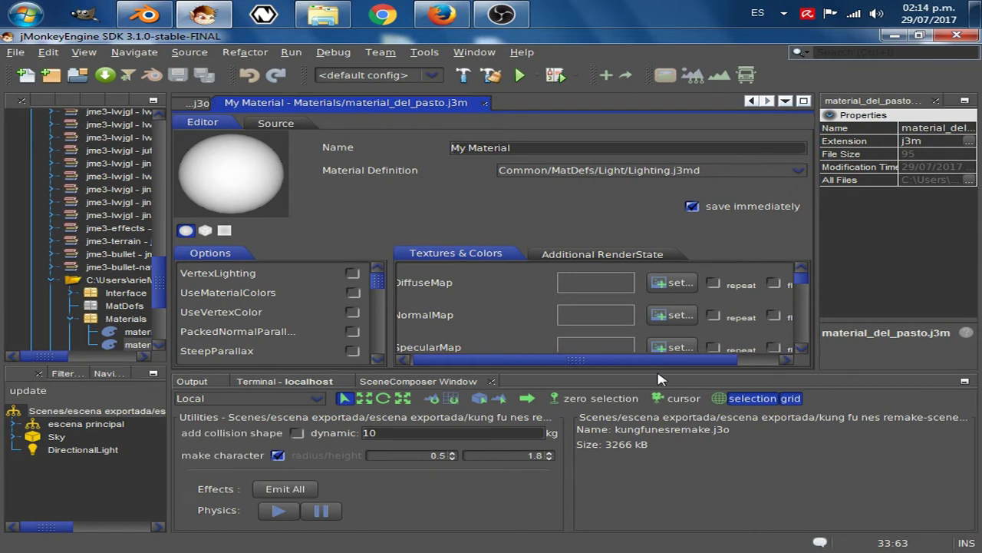
pyautogui.moveTo(655, 371); pyautogui.dragTo(651, 551)
pyautogui.moveTo(482, 372); pyautogui.dragTo(480, 442)
pyautogui.moveTo(499, 359); pyautogui.dragTo(458, 361)
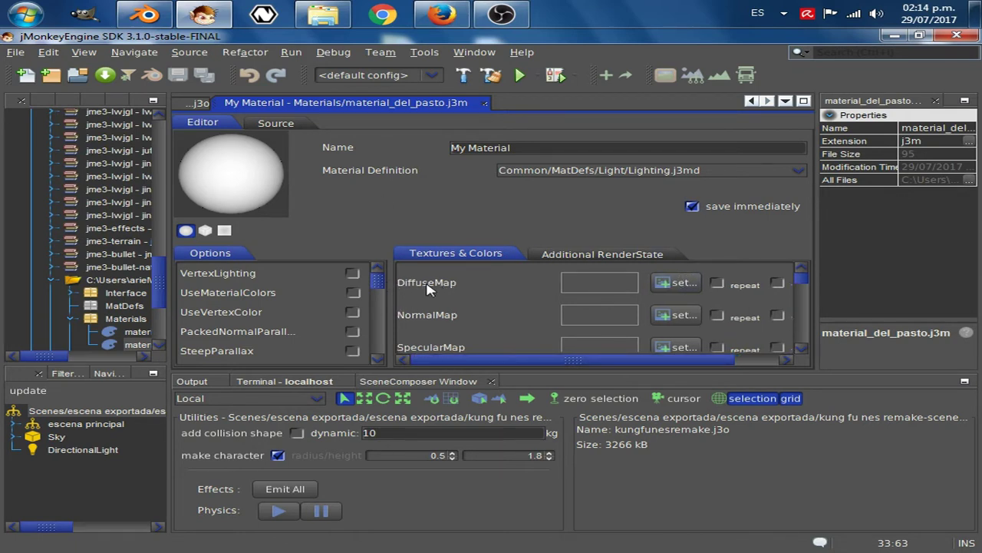
# Step: Set the grass material's DiffuseMap to the fern texture 30645a22d3091fe6e20a2104210b66cb.png and return to the kungfunesremake.j3o scene
pyautogui.click(666, 285)
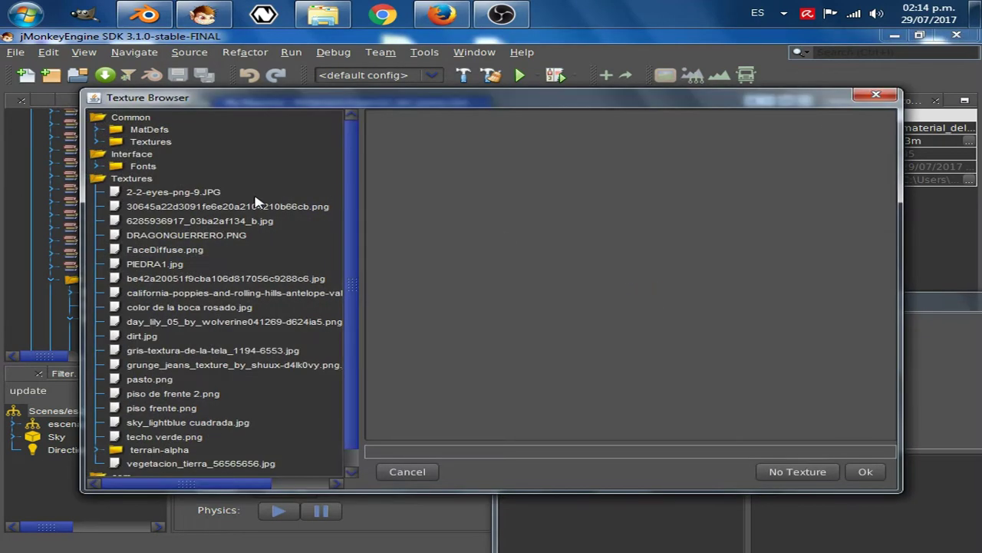
pyautogui.click(219, 199)
pyautogui.click(219, 207)
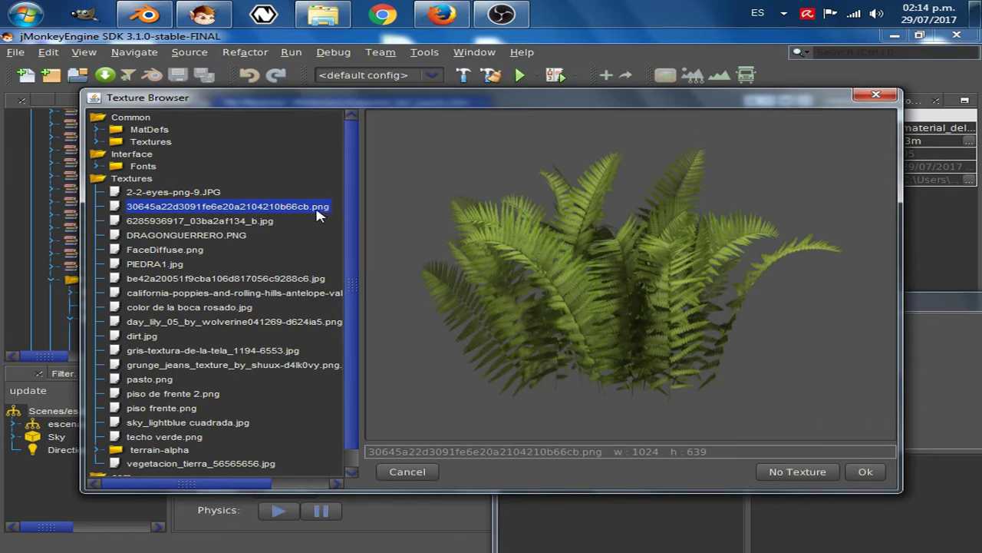
pyautogui.click(867, 472)
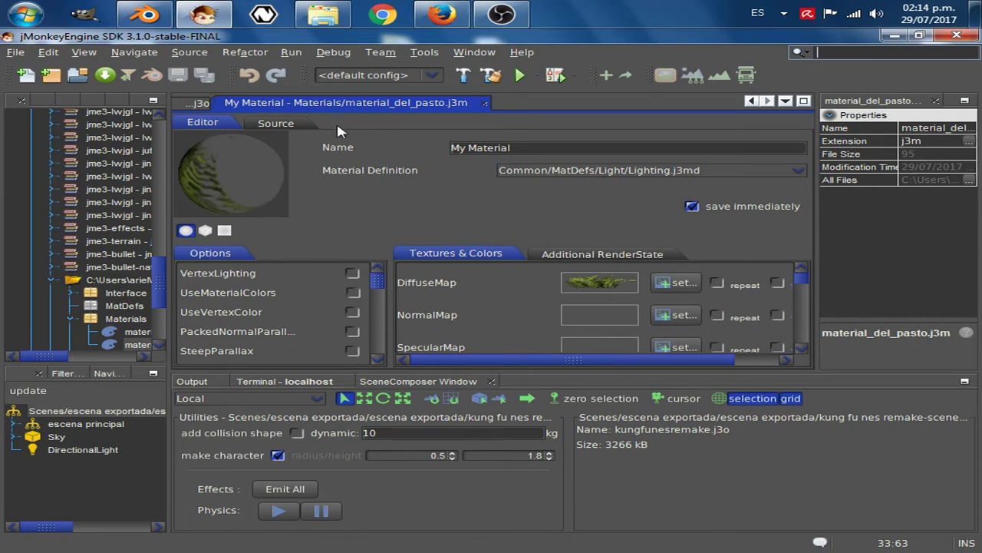
pyautogui.scroll(2, 316, 112)
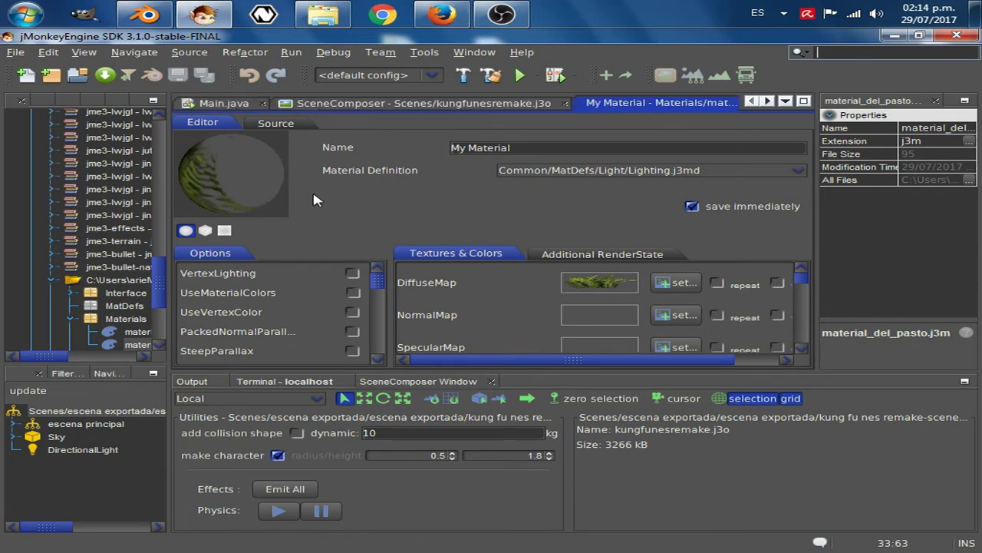
pyautogui.click(381, 102)
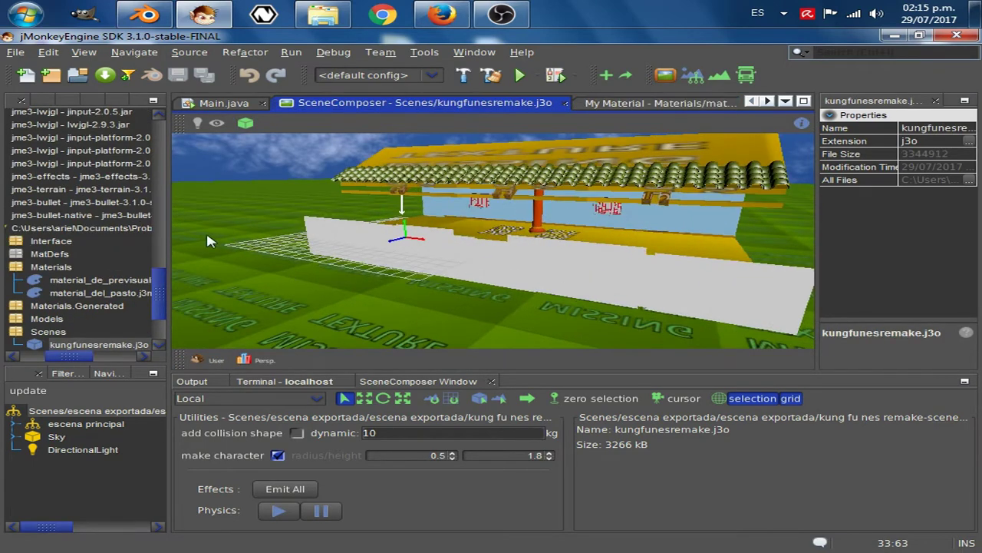
# Step: Expand escena principal down to the Cylinder.004-ogremesh geometries, widen the scene explorer, and select the pasto geometry
pyautogui.moveTo(158, 292); pyautogui.dragTo(165, 125)
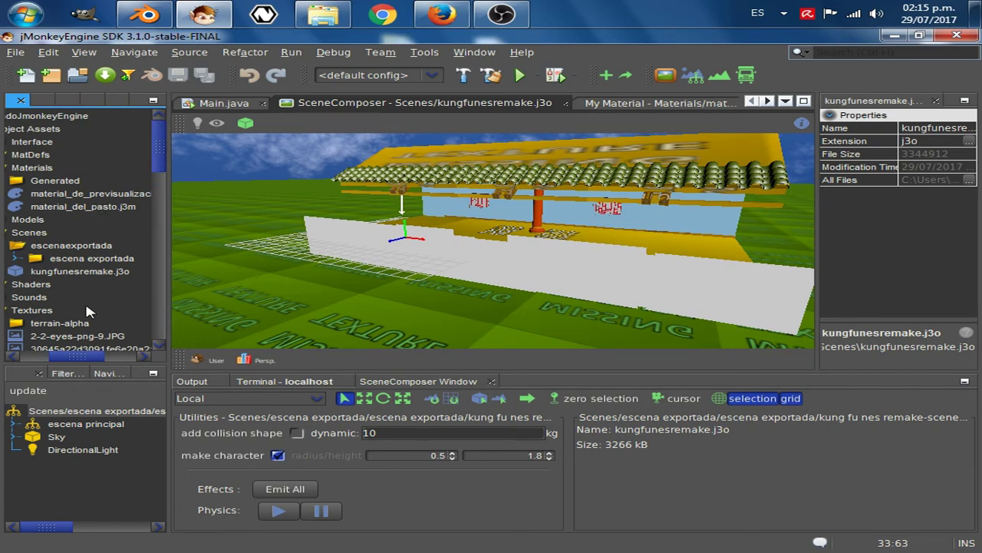
pyautogui.click(12, 427)
pyautogui.click(34, 437)
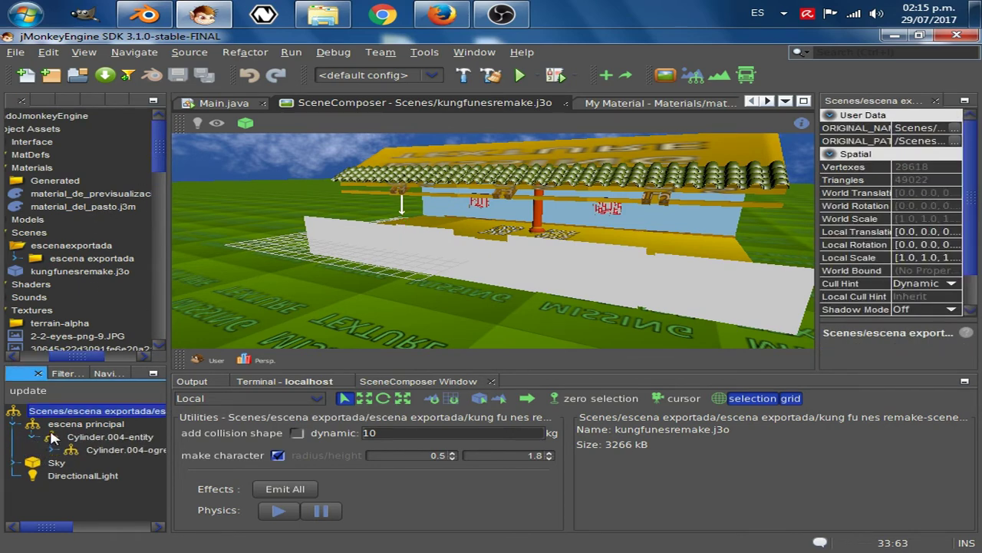
pyautogui.click(52, 450)
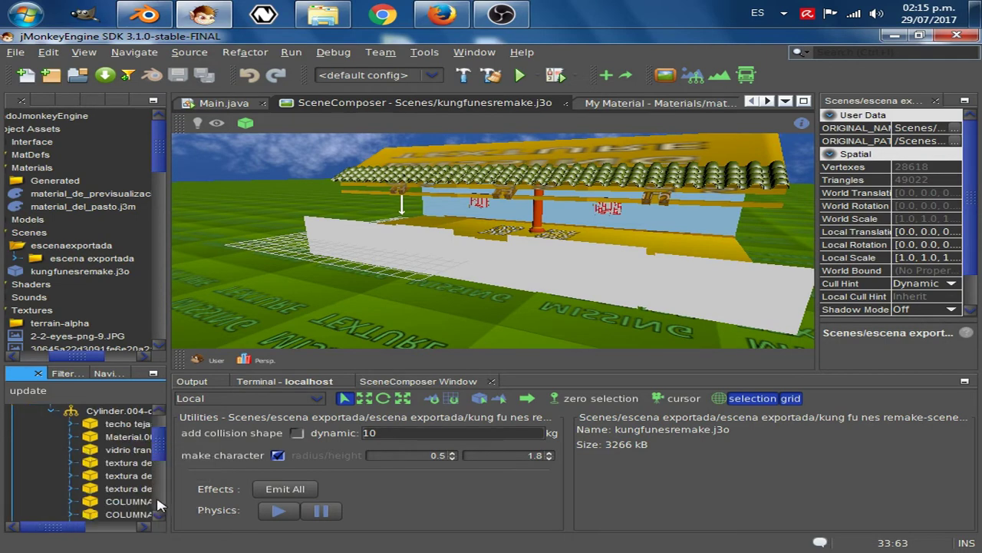
pyautogui.moveTo(166, 499); pyautogui.dragTo(259, 499)
pyautogui.scroll(-4, 146, 484)
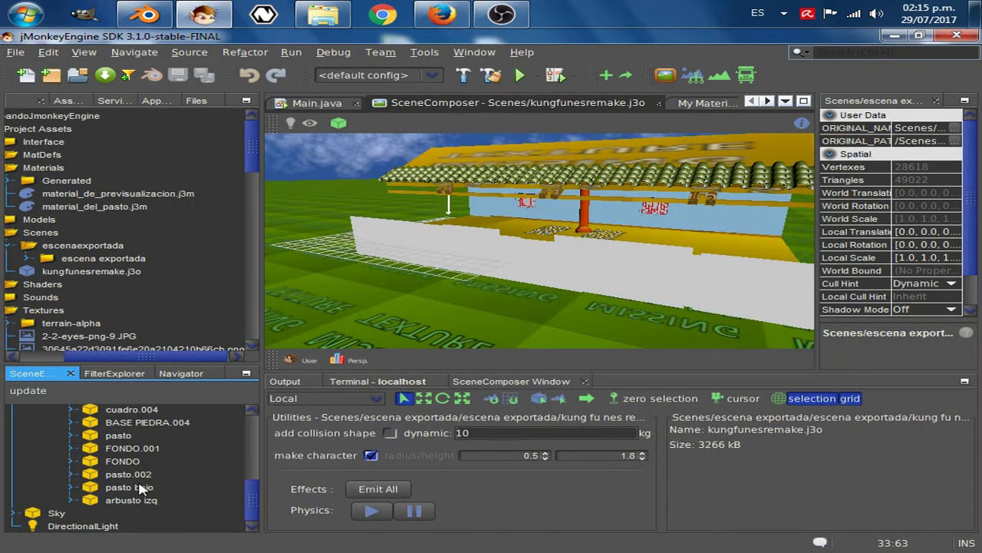
pyautogui.scroll(2, 140, 477)
pyautogui.scroll(-1, 138, 476)
pyautogui.click(128, 464)
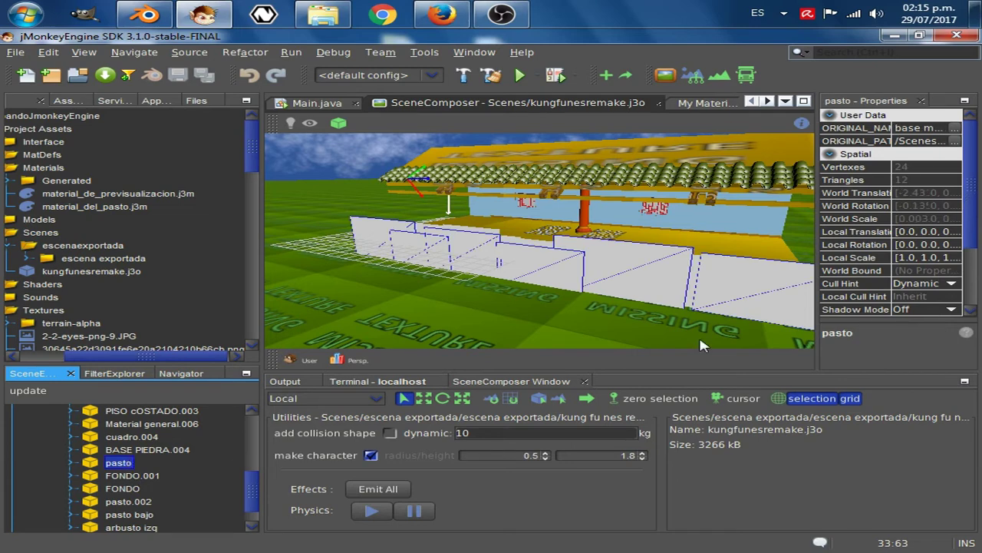
# Step: Widen the properties area and assign material_del_pasto.j3m as the material of the pasto geometry
pyautogui.moveTo(818, 306); pyautogui.dragTo(740, 307)
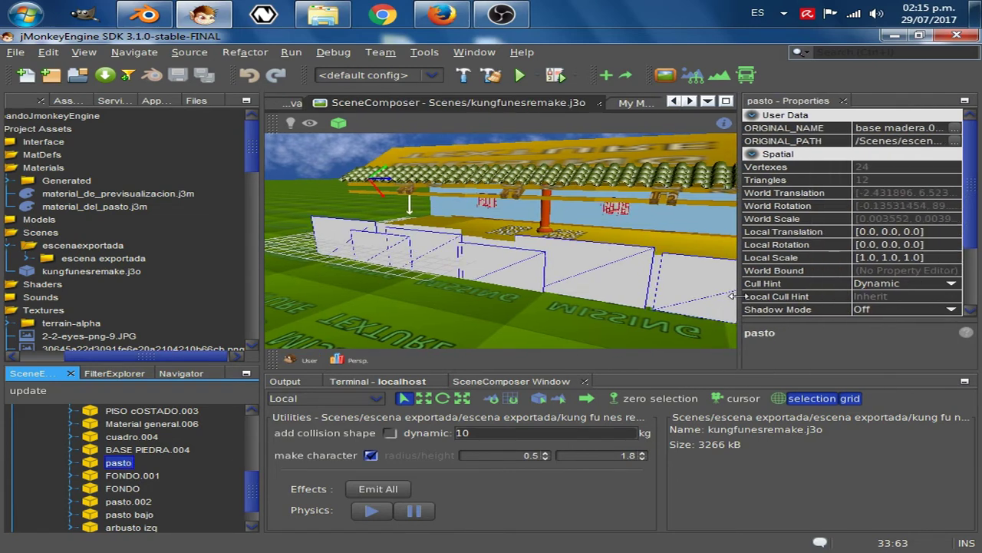
pyautogui.click(970, 236)
pyautogui.moveTo(969, 230)
pyautogui.mouseDown()
pyautogui.moveTo(969, 260)
pyautogui.moveTo(972, 223)
pyautogui.mouseUp()
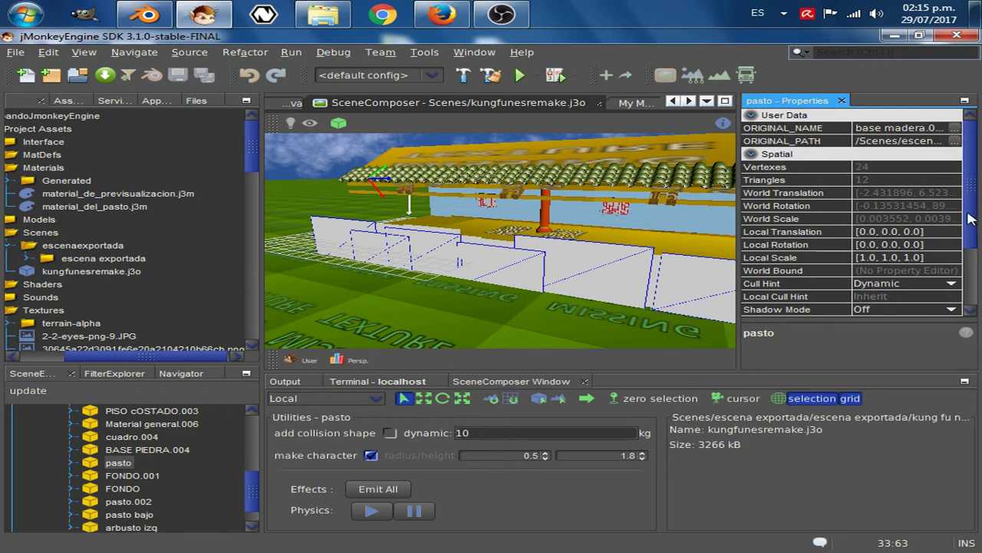
pyautogui.moveTo(971, 219); pyautogui.dragTo(971, 281)
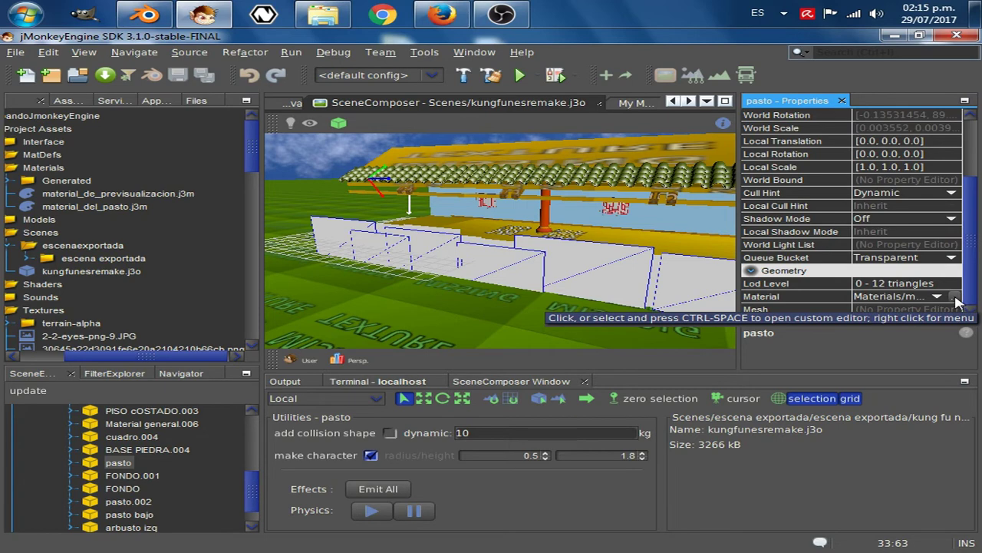
pyautogui.click(957, 299)
pyautogui.moveTo(924, 310); pyautogui.dragTo(617, 140)
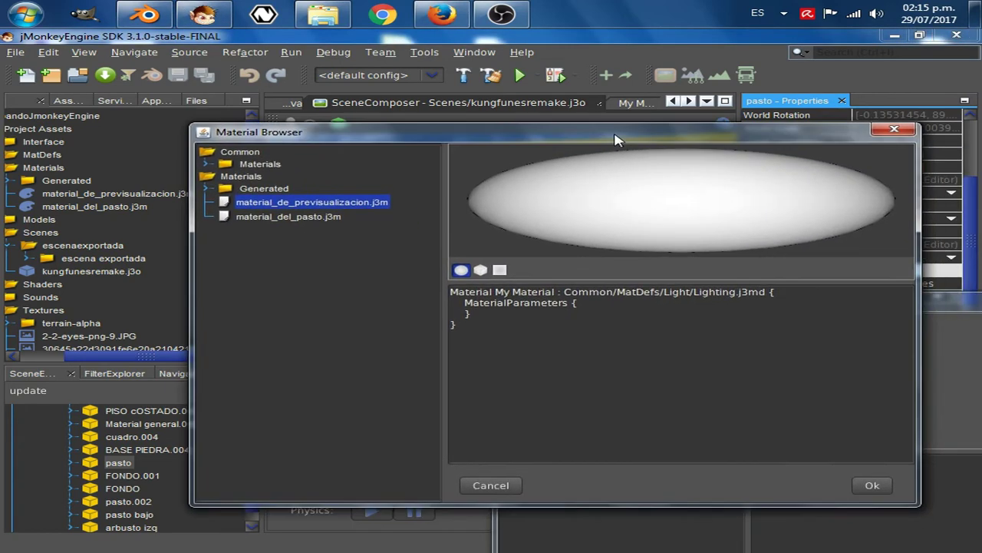
pyautogui.click(275, 218)
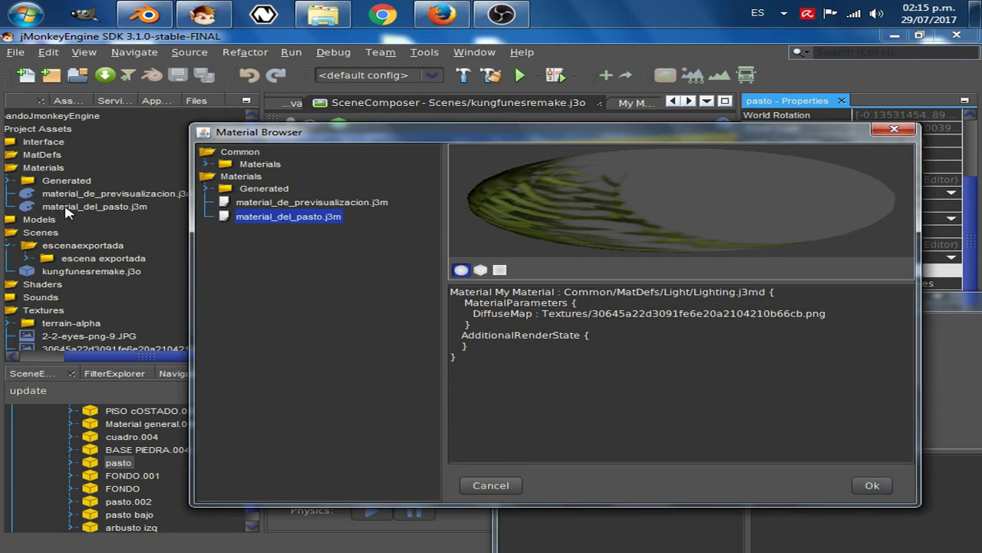
pyautogui.click(867, 485)
# Step: Assign material_del_pasto.j3m as the material of the BASE PIEDRA.004 geometry
pyautogui.scroll(-3, 629, 249)
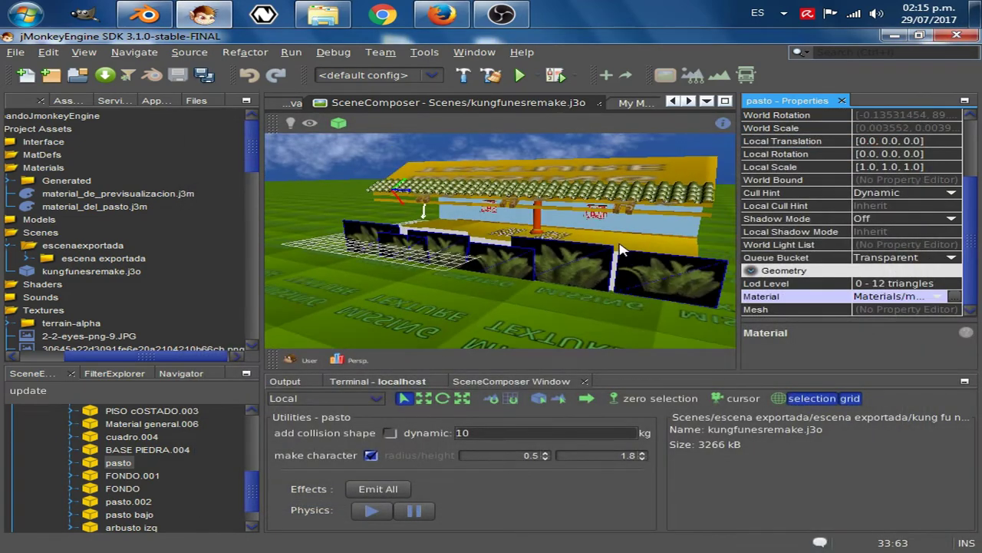
pyautogui.moveTo(621, 250); pyautogui.dragTo(537, 315)
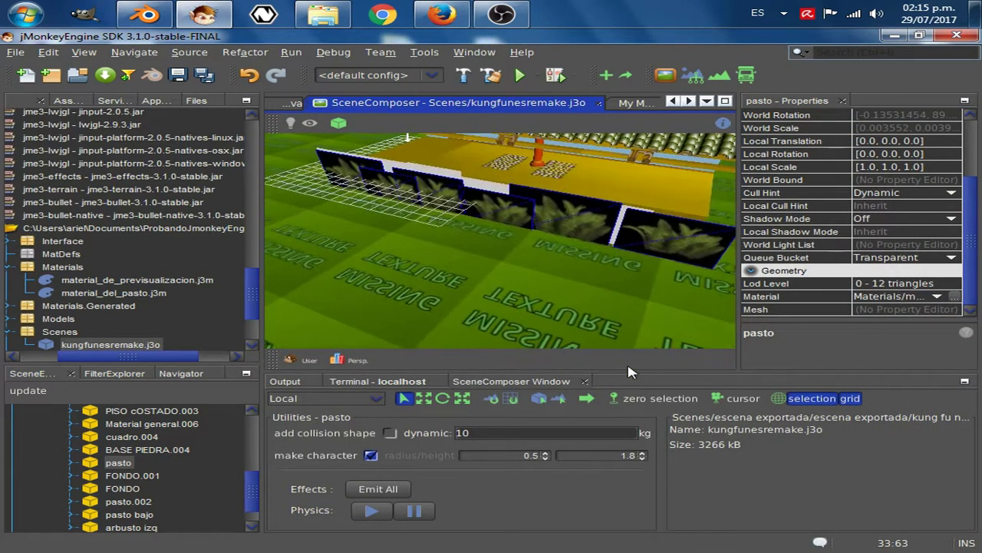
pyautogui.click(119, 450)
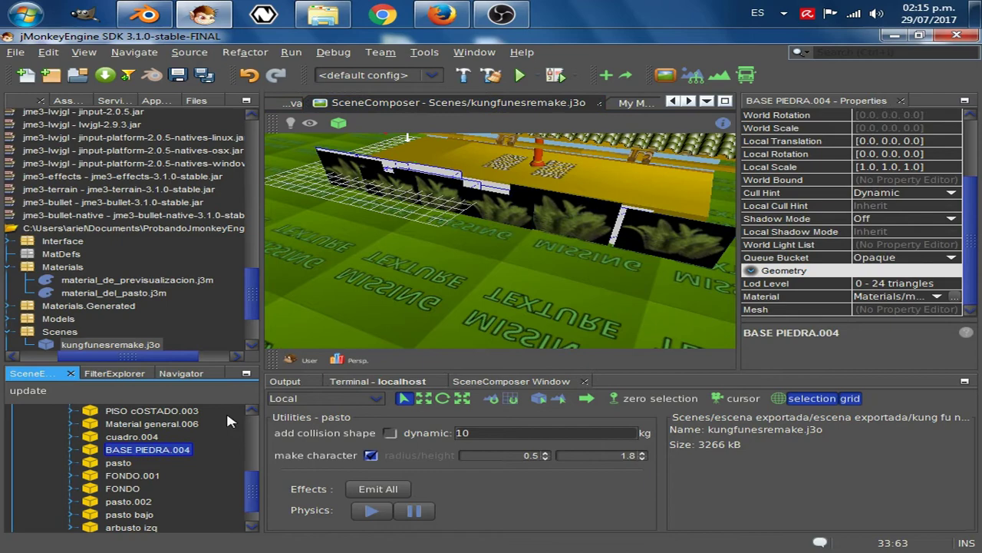
pyautogui.click(954, 297)
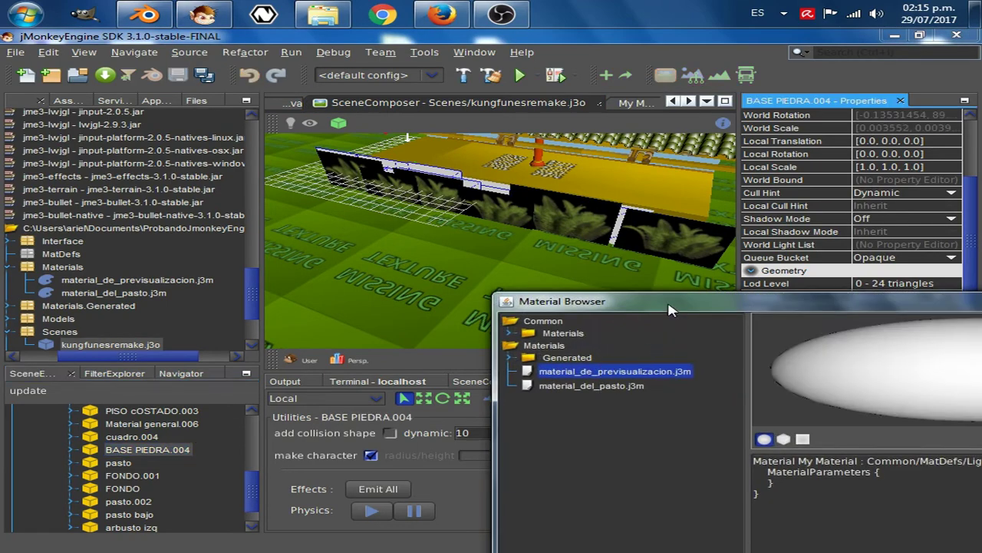
pyautogui.moveTo(670, 309); pyautogui.dragTo(421, 190)
pyautogui.click(338, 267)
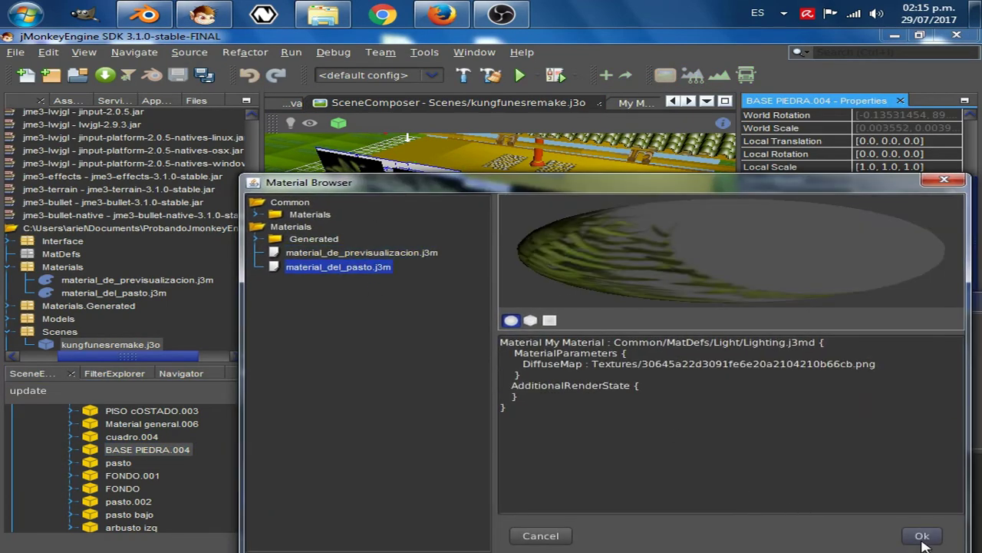
pyautogui.click(921, 537)
# Step: Assign material_del_pasto.j3m as the material of the cuadro.004 geometry
pyautogui.click(142, 437)
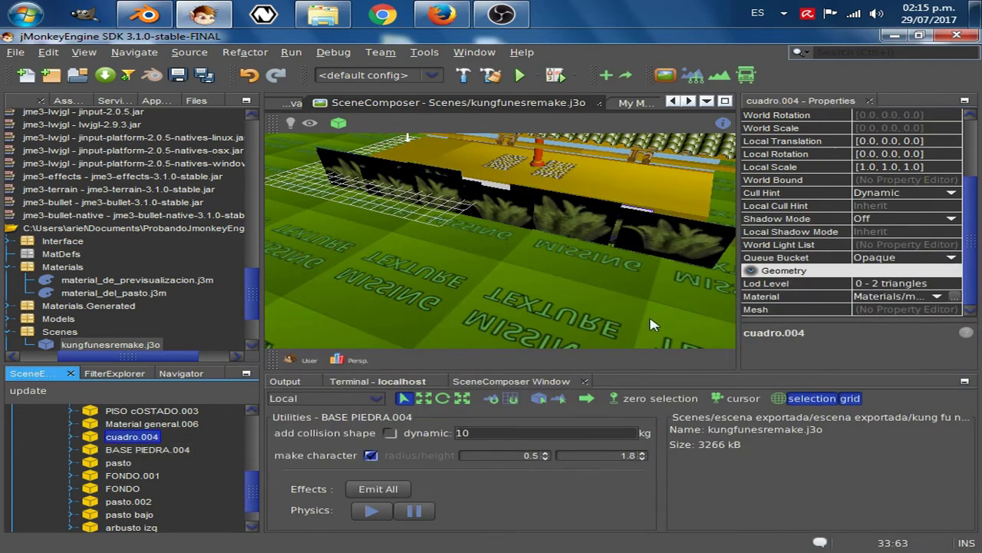
pyautogui.click(955, 296)
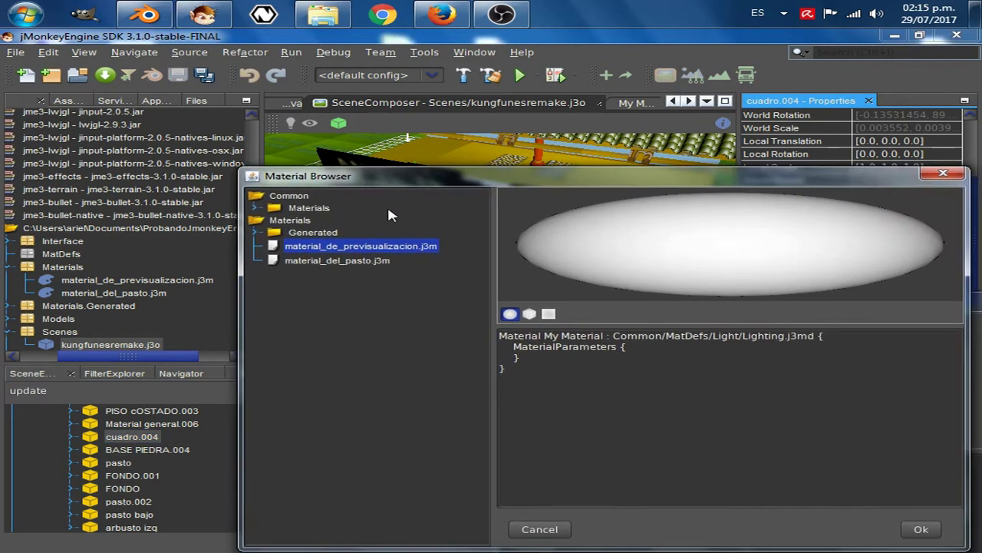
pyautogui.click(337, 260)
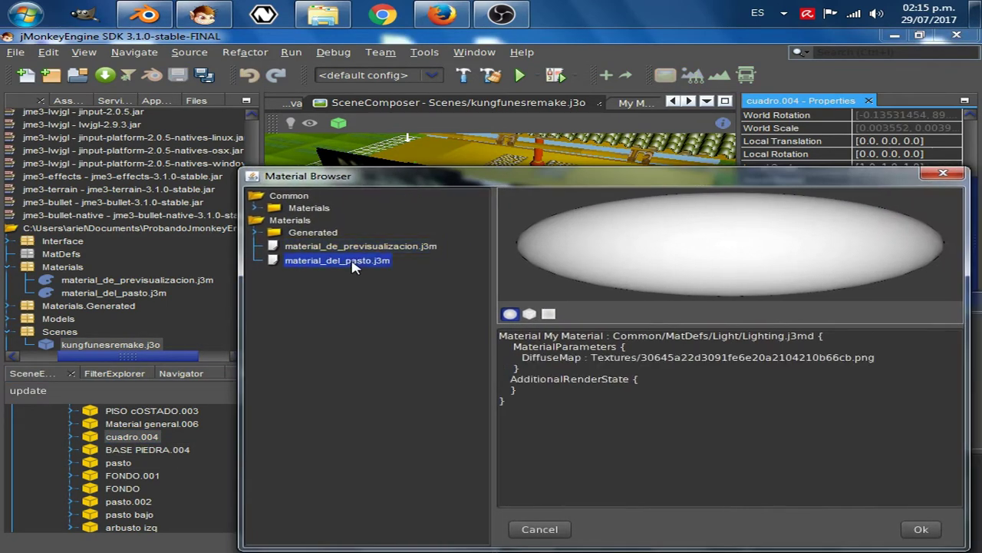
pyautogui.click(921, 529)
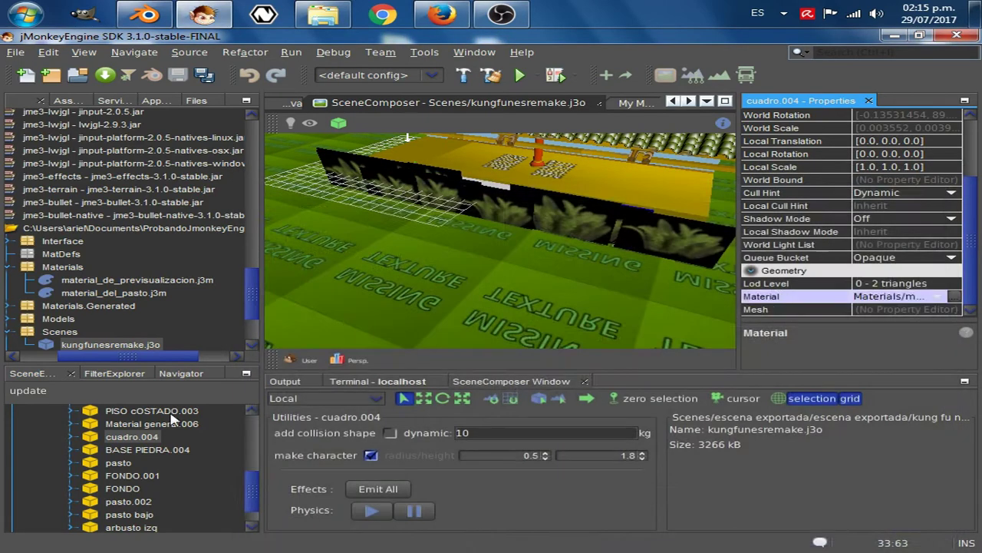
# Step: Assign material_del_pasto.j3m as the material of the Material general.006 geometry
pyautogui.click(171, 426)
pyautogui.click(955, 296)
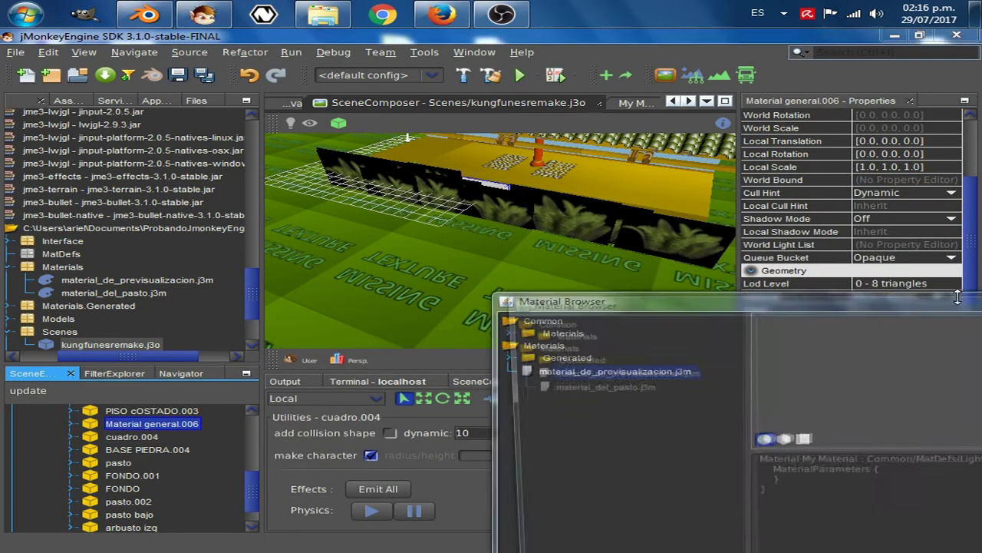
pyautogui.click(583, 390)
pyautogui.moveTo(741, 306); pyautogui.dragTo(473, 175)
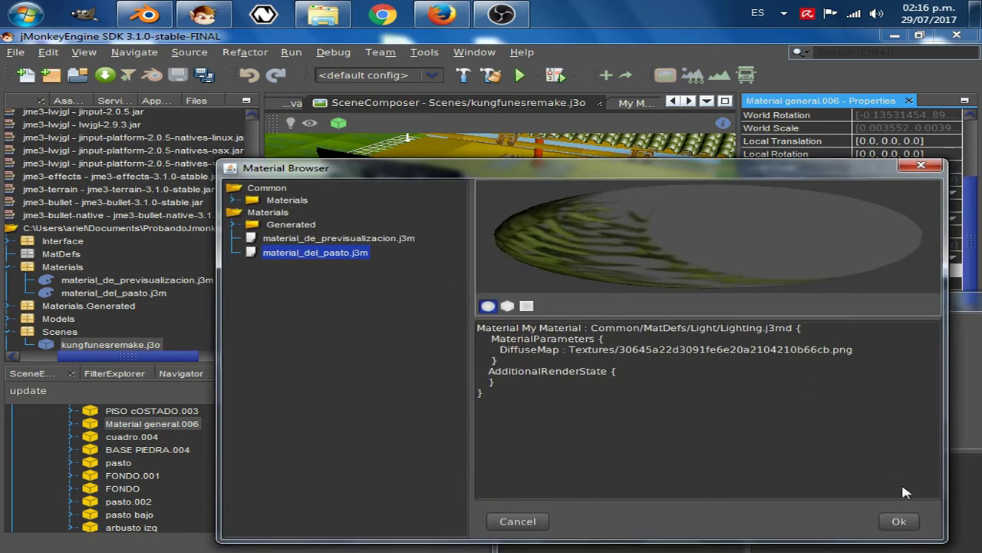
pyautogui.click(898, 528)
# Step: Run the project with the current display settings, move around the building to examine the fern panels in front, and exit the game
pyautogui.scroll(-3, 557, 228)
pyautogui.moveTo(557, 228); pyautogui.dragTo(585, 209)
pyautogui.click(625, 219)
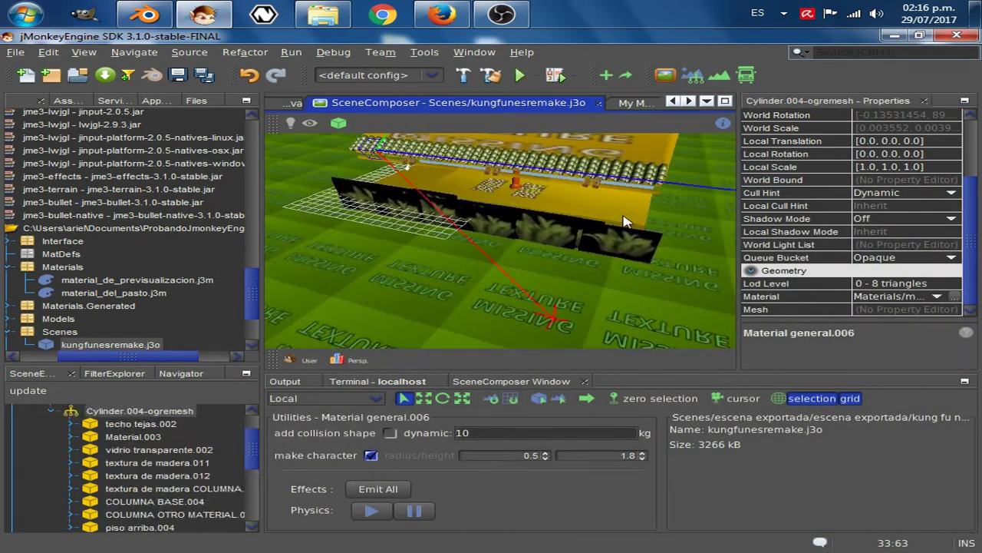
pyautogui.moveTo(624, 219); pyautogui.dragTo(343, 222, button='right')
pyautogui.moveTo(341, 222); pyautogui.dragTo(630, 209)
pyautogui.click(521, 76)
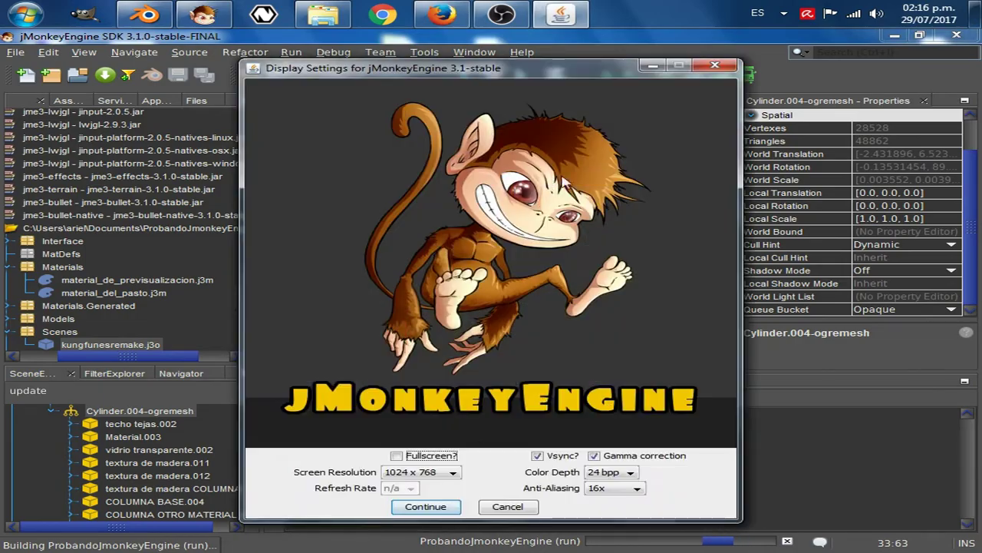
pyautogui.click(449, 490)
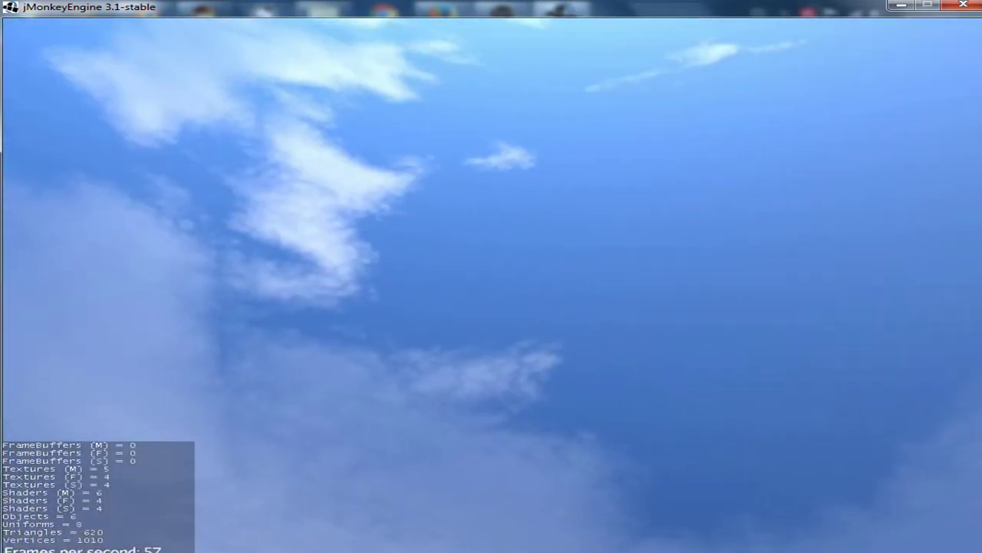
pyautogui.press('s')
pyautogui.press('d')
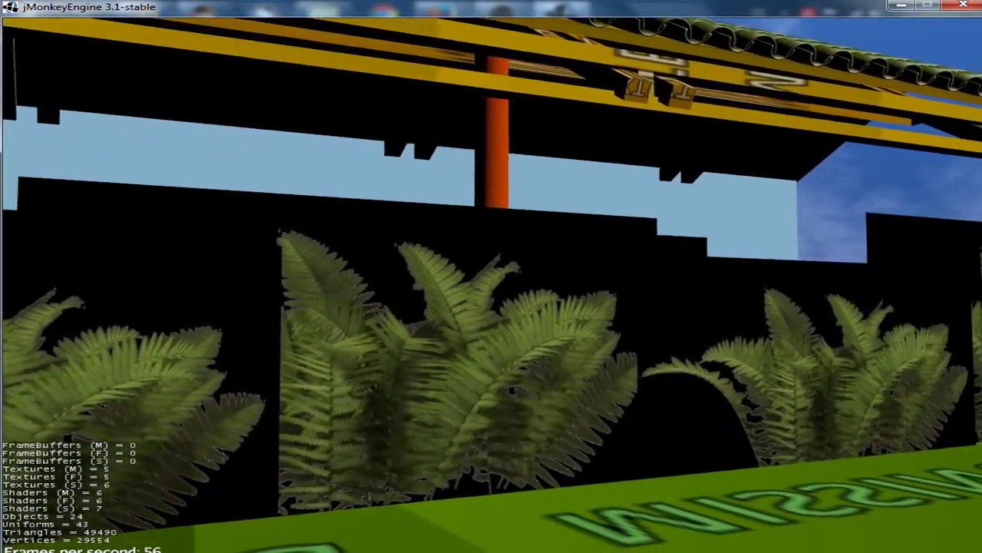
pyautogui.press('a')
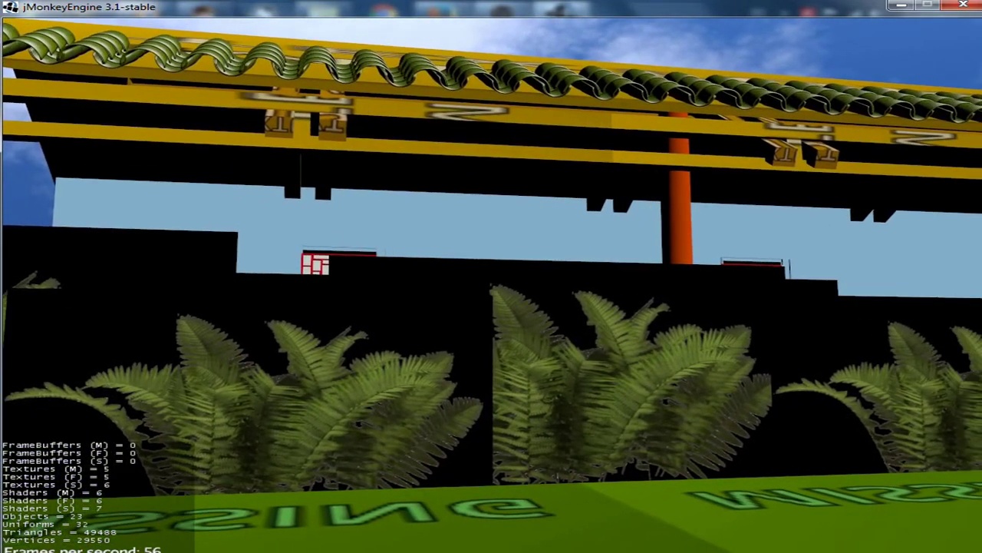
pyautogui.press('Escape')
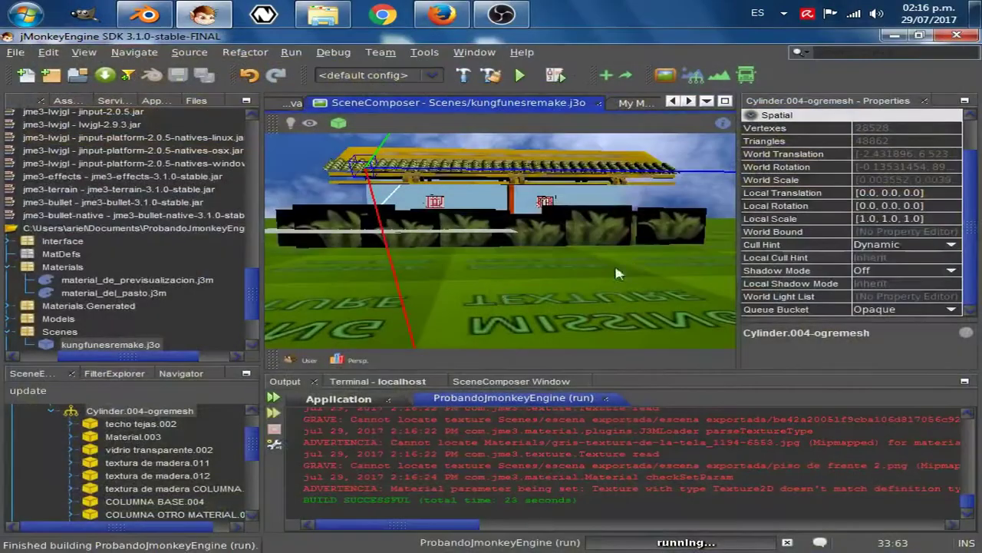
# Step: Return to the material_del_pasto.j3m material, enlarge its editor area, and set AlphaDiscardThreshold to 0,1
pyautogui.scroll(-3, 597, 200)
pyautogui.scroll(3, 595, 201)
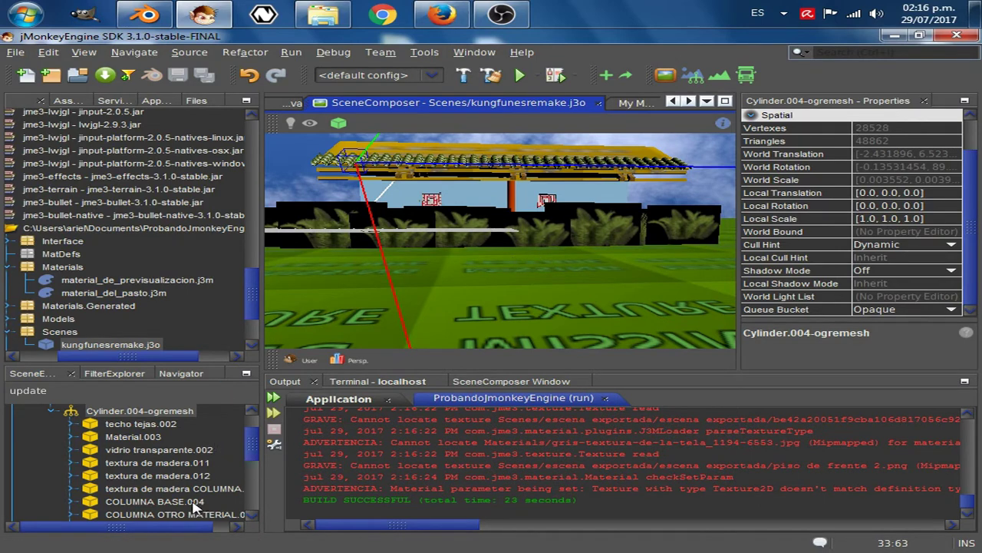
pyautogui.scroll(-1, 482, 110)
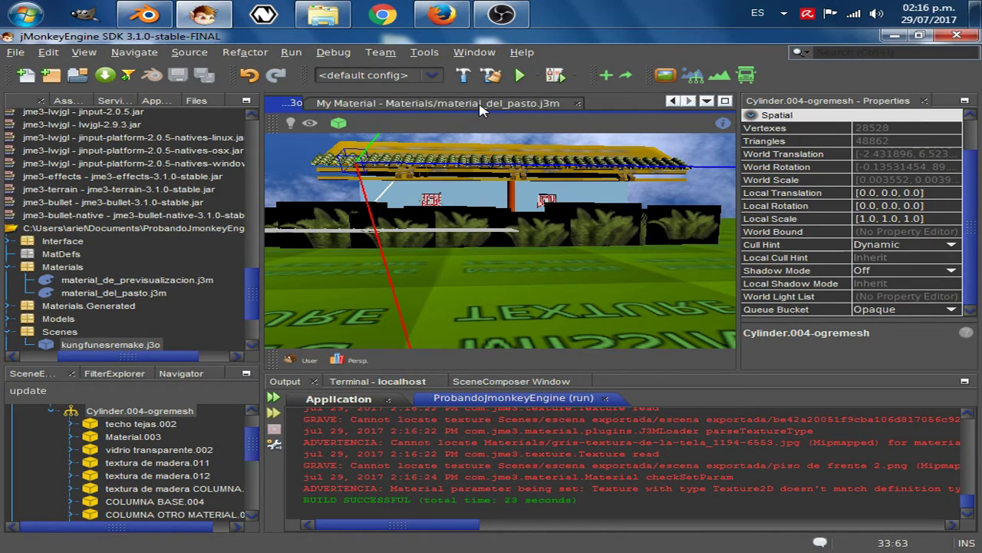
pyautogui.click(400, 103)
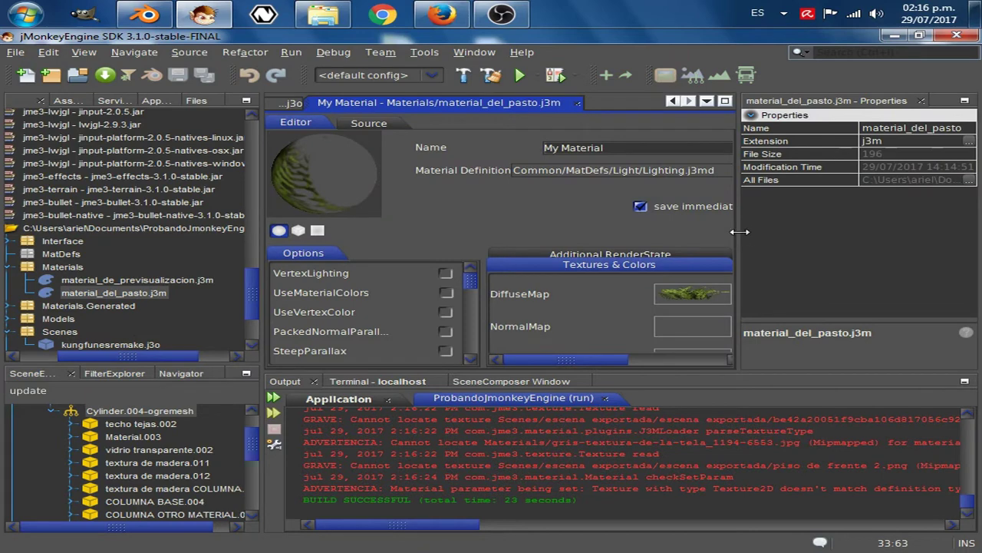
pyautogui.moveTo(739, 231); pyautogui.dragTo(786, 231)
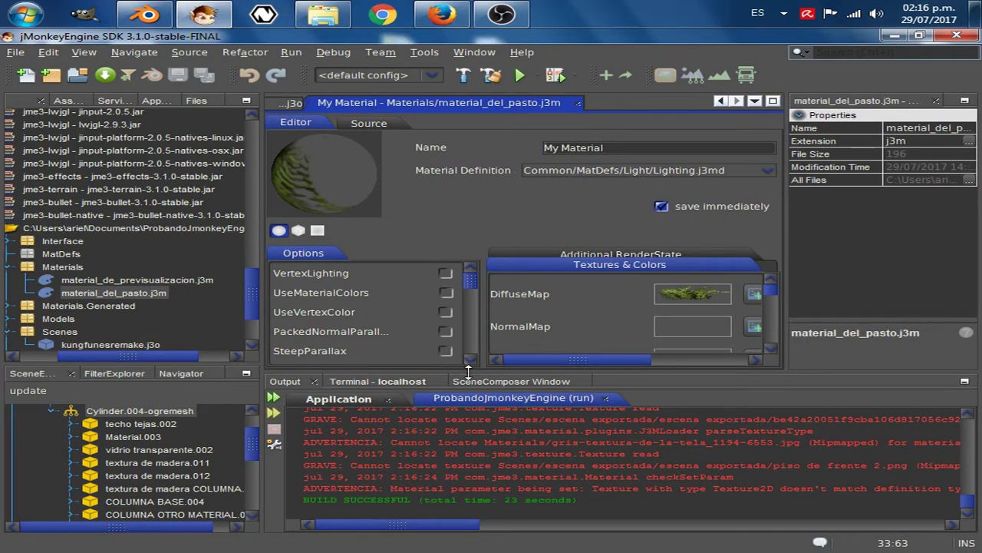
pyautogui.moveTo(469, 372); pyautogui.dragTo(450, 511)
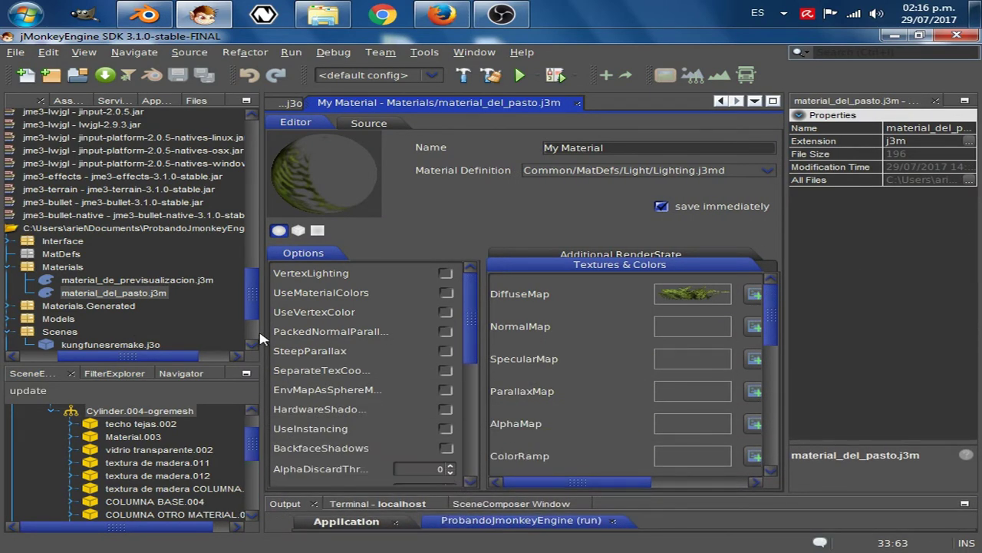
pyautogui.moveTo(261, 337); pyautogui.dragTo(119, 337)
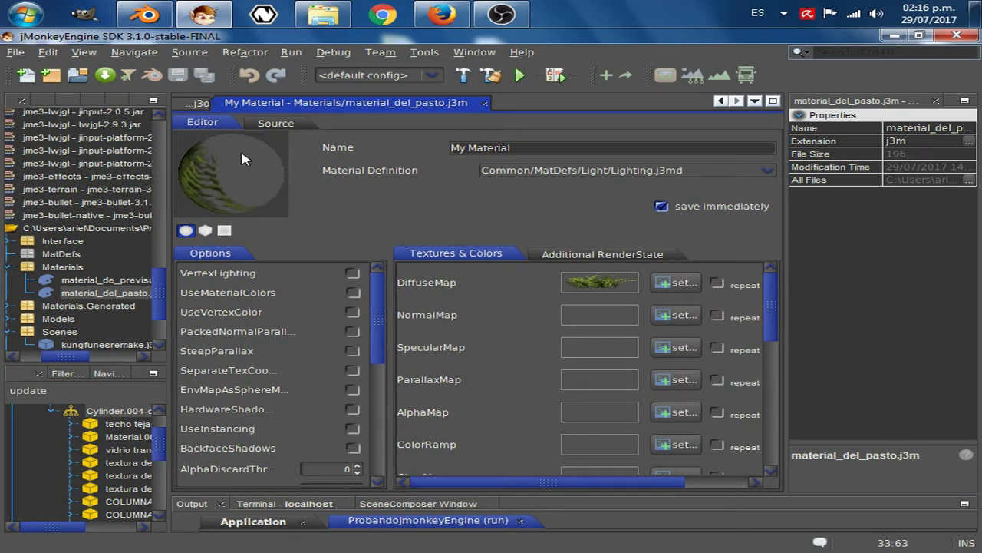
pyautogui.scroll(-3, 265, 360)
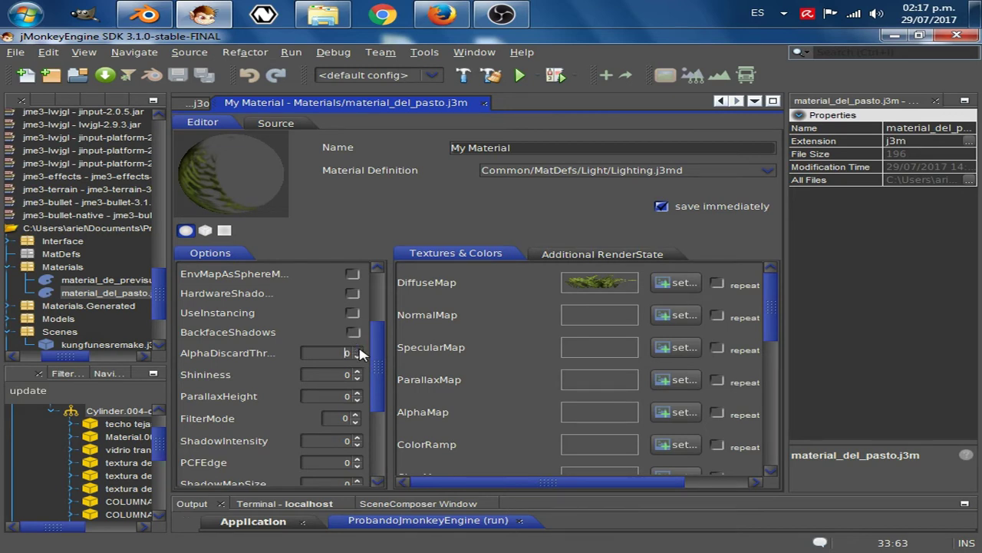
pyautogui.write('0,1')
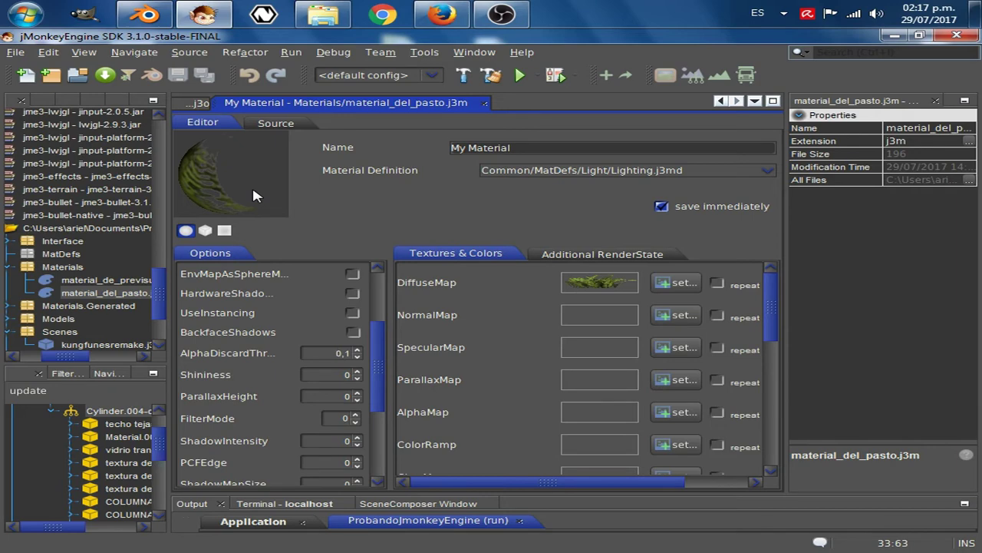
# Step: Run the project with the current display settings and move along the front of the building to check the transparency around the fern leaves
pyautogui.click(520, 76)
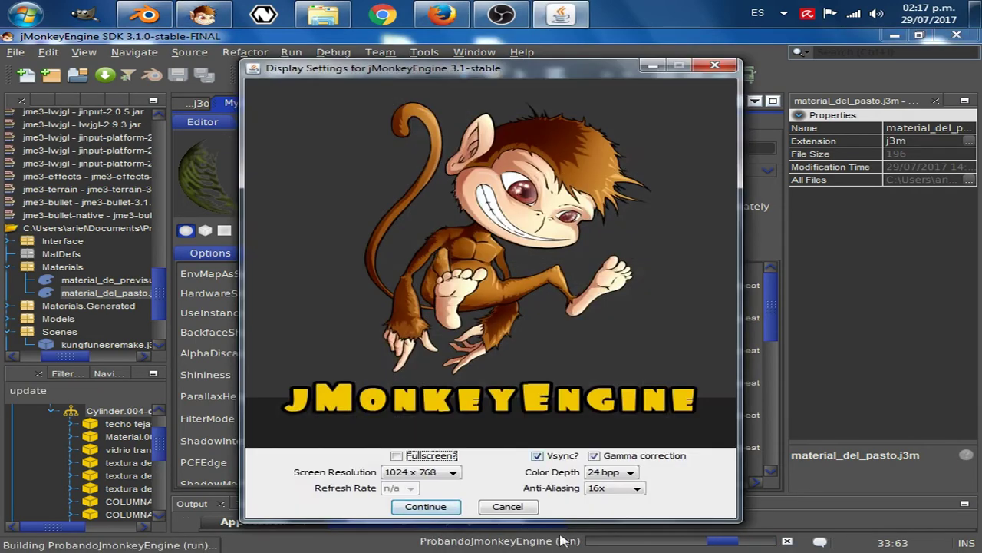
pyautogui.click(426, 507)
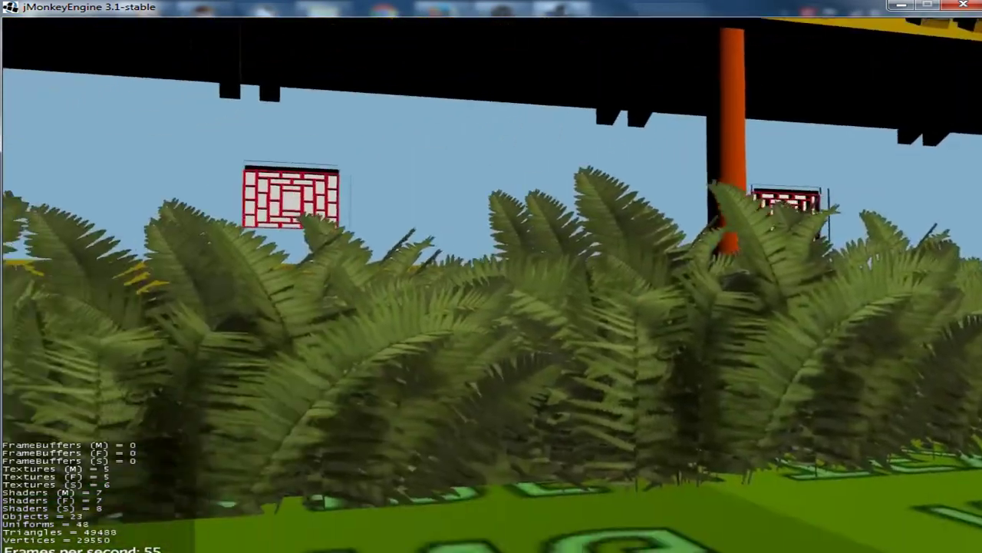
pyautogui.press('s')
pyautogui.press('Up')
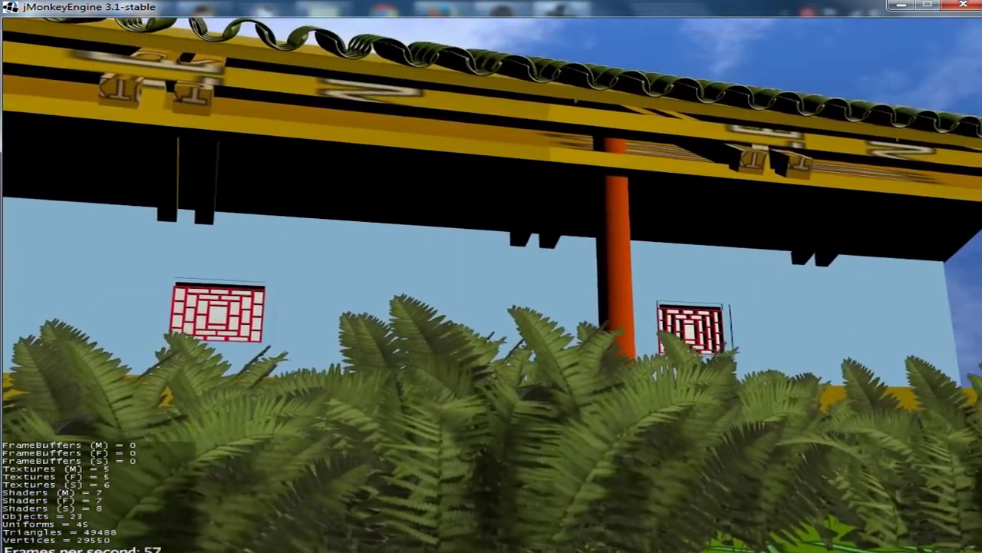
pyautogui.press('a')
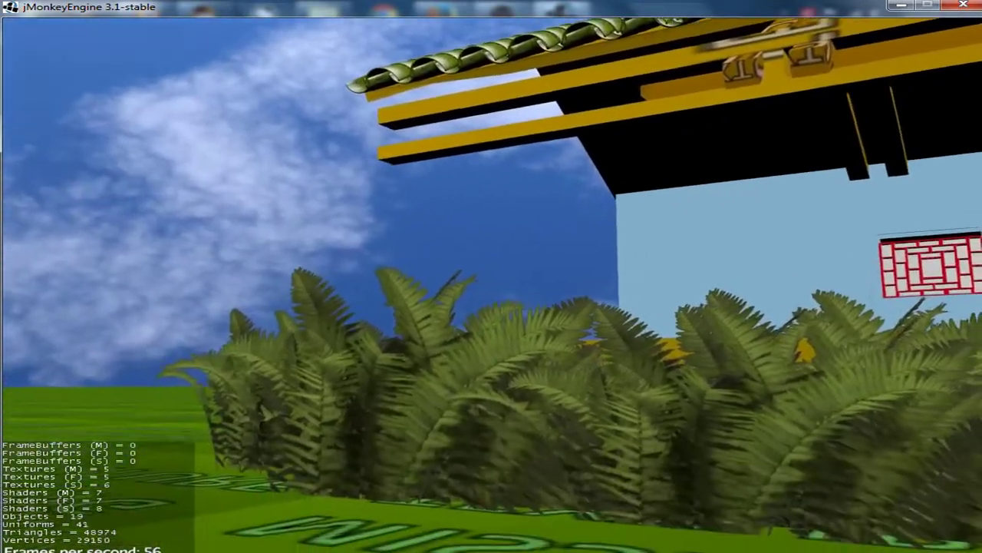
pyautogui.press('w')
pyautogui.press('d')
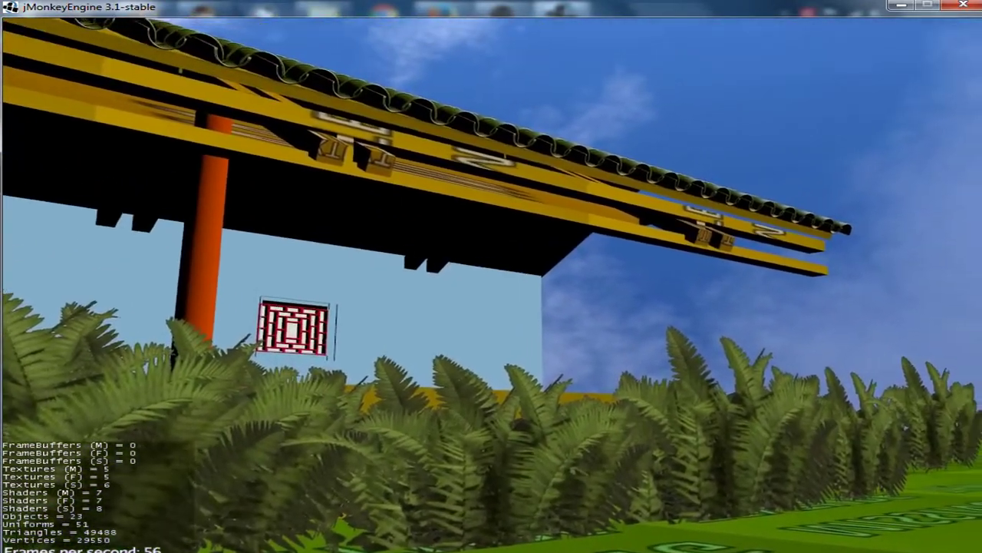
pyautogui.press('a')
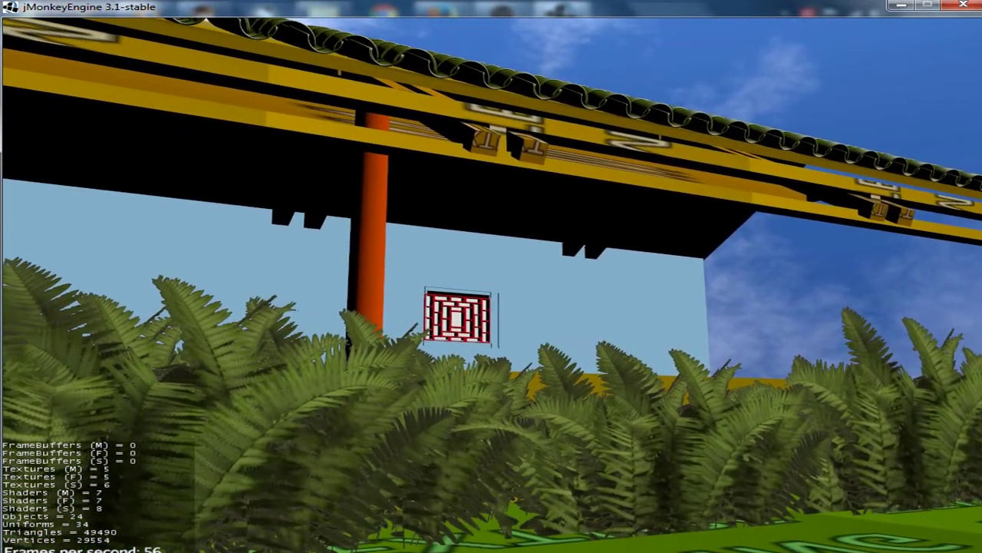
pyautogui.press('d')
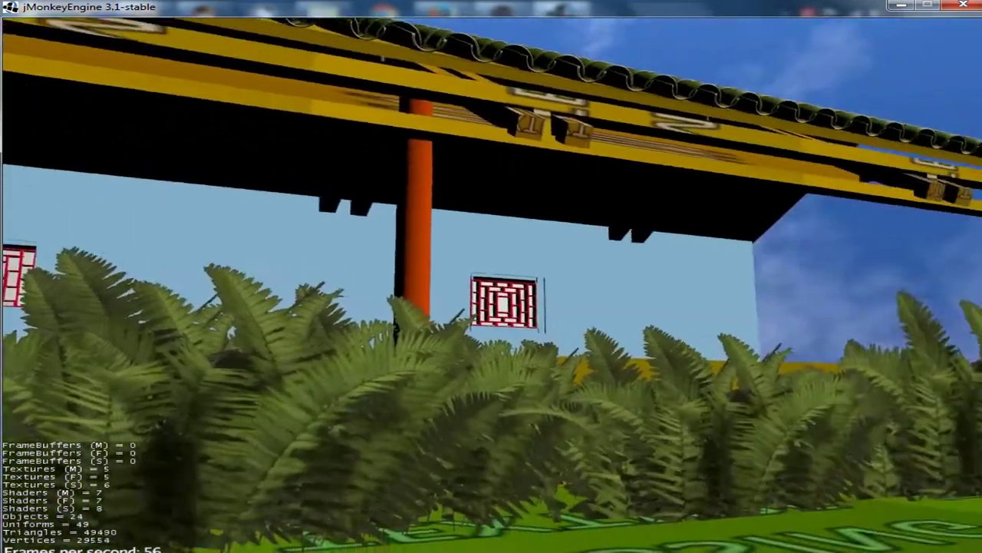